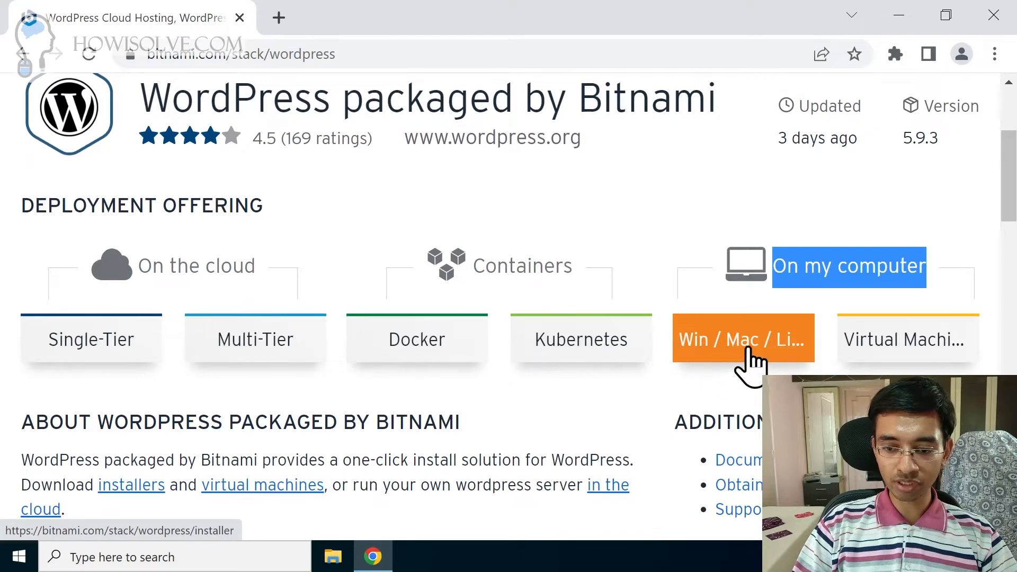
Step: Download the 244 MB bitnami-wordpress-5.9.3-0 Windows installer without signing in and show it in its folder
left_click(733, 356)
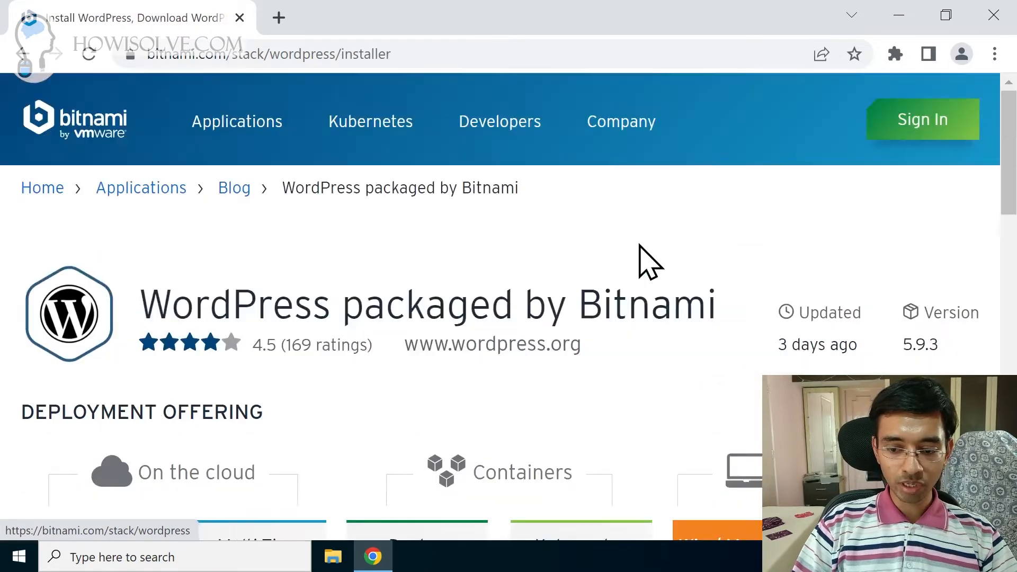
scroll(533, 309, "down", 8)
scroll(481, 205, "down", 5)
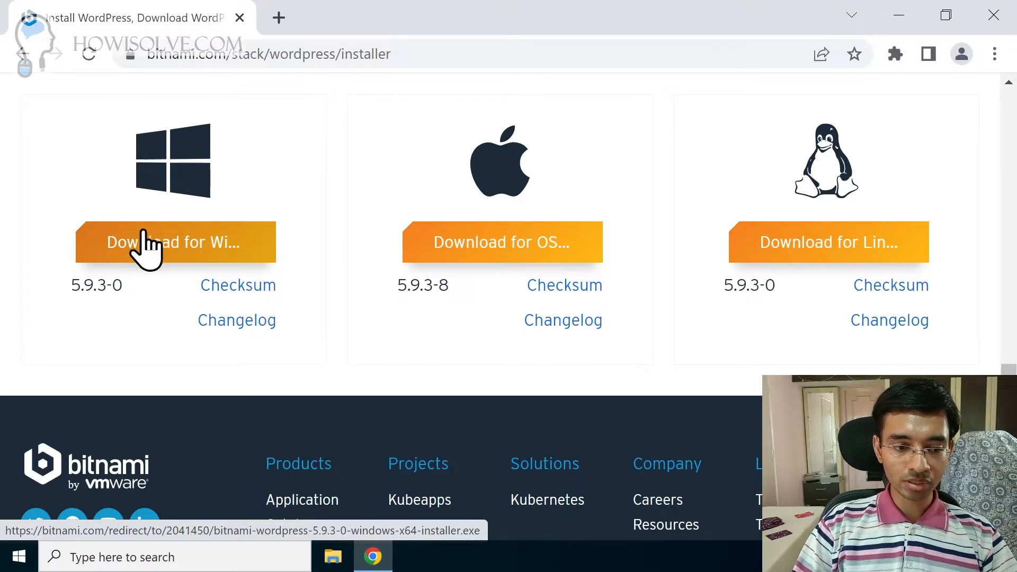
left_click(159, 251)
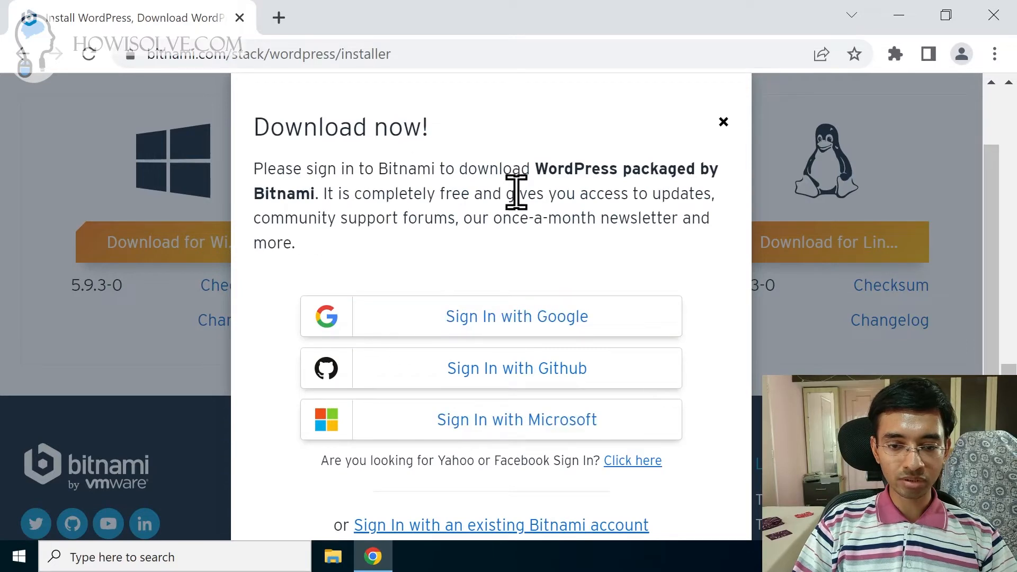
scroll(576, 199, "down", 5)
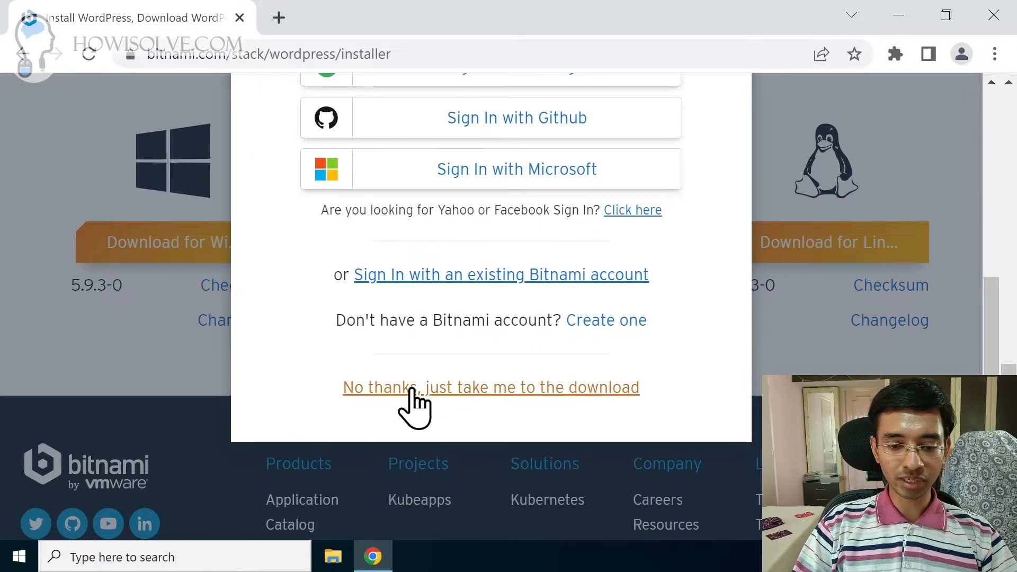
left_click(490, 390)
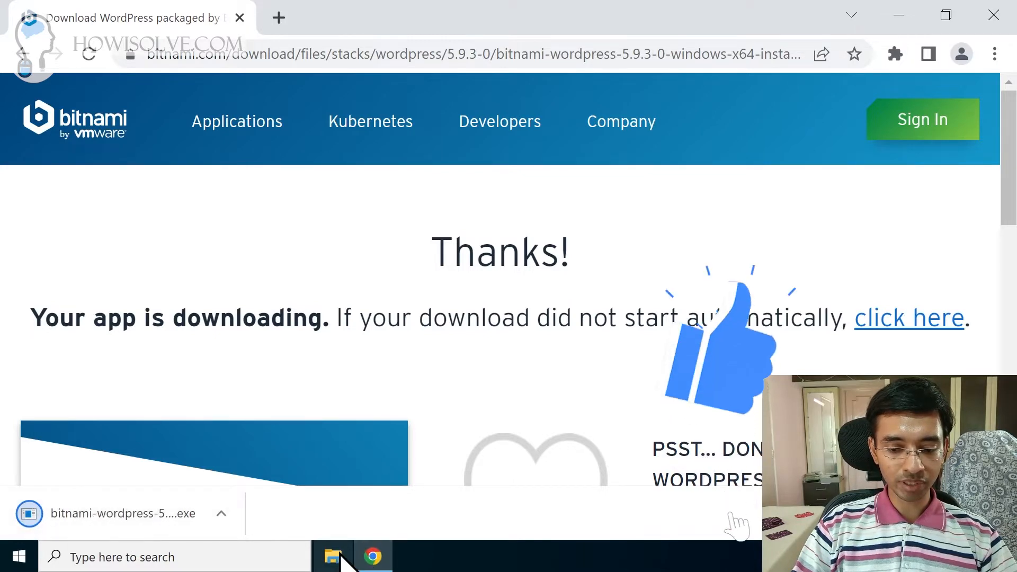
left_click(212, 512)
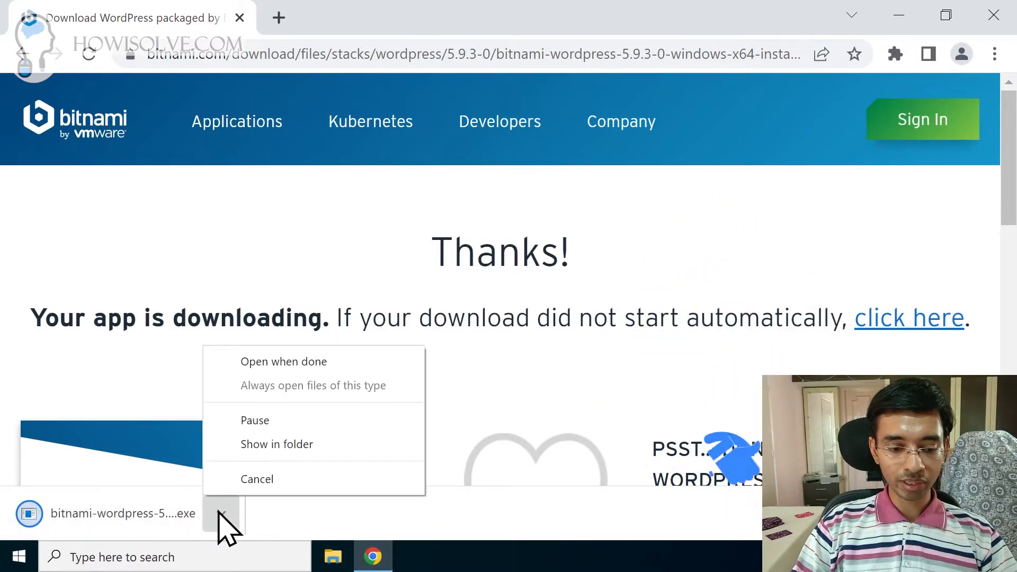
left_click(287, 445)
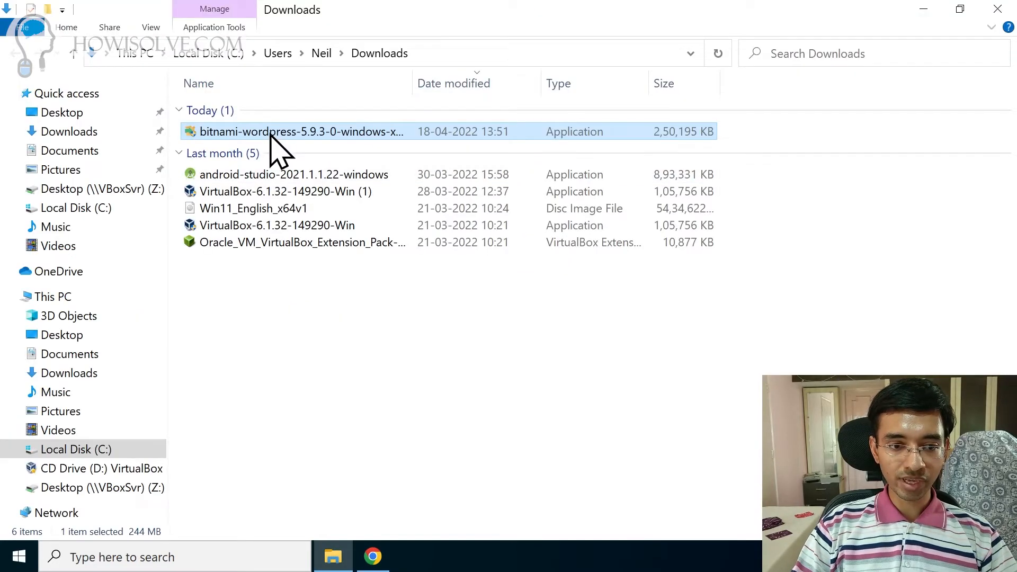
Step: Run the bitnami-wordpress-5.9.3-0 installer from Downloads and grant it administrator permission
double_click(361, 131)
left_click_drag(413, 79, 478, 75)
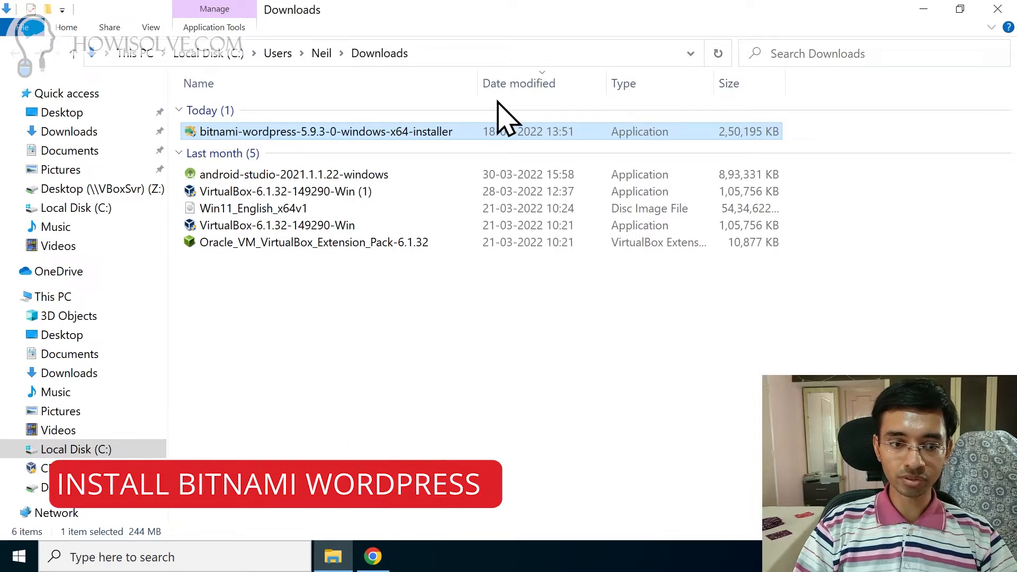
double_click(337, 132)
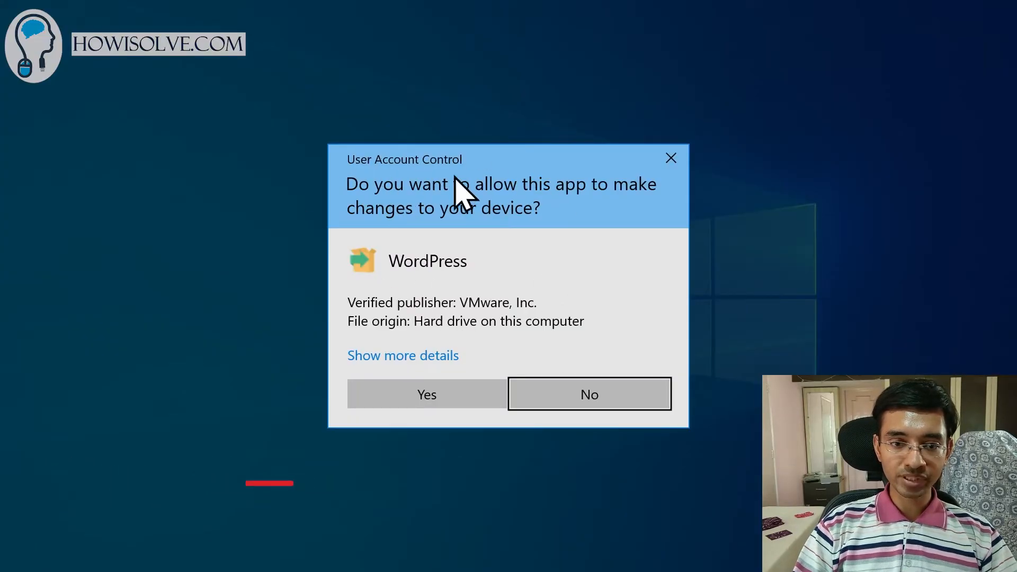
left_click(446, 393)
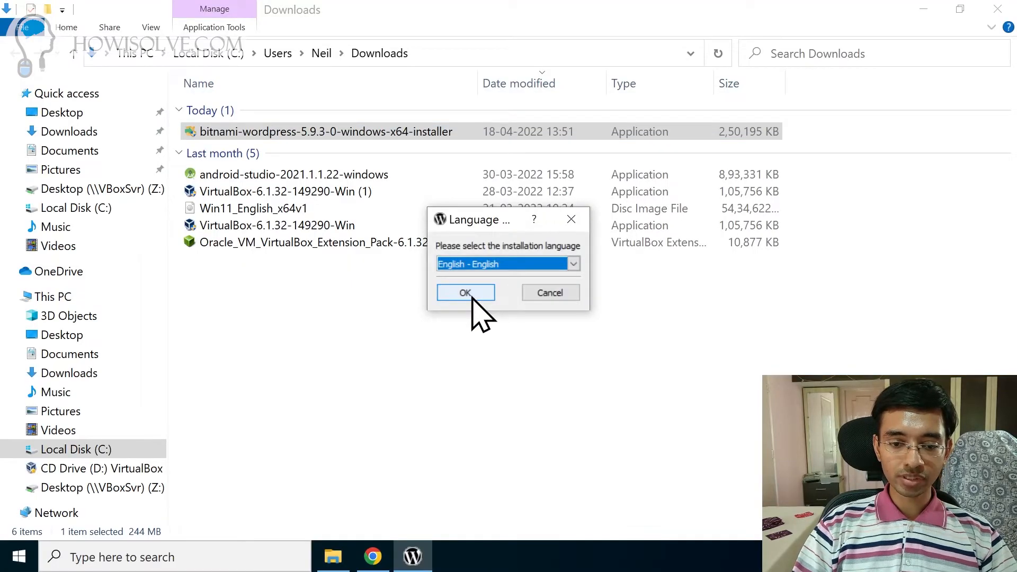
Step: Accept English, both components and the default C:\Bitnami\wordpress-5.9.3-0 install folder
left_click(470, 292)
left_click(609, 433)
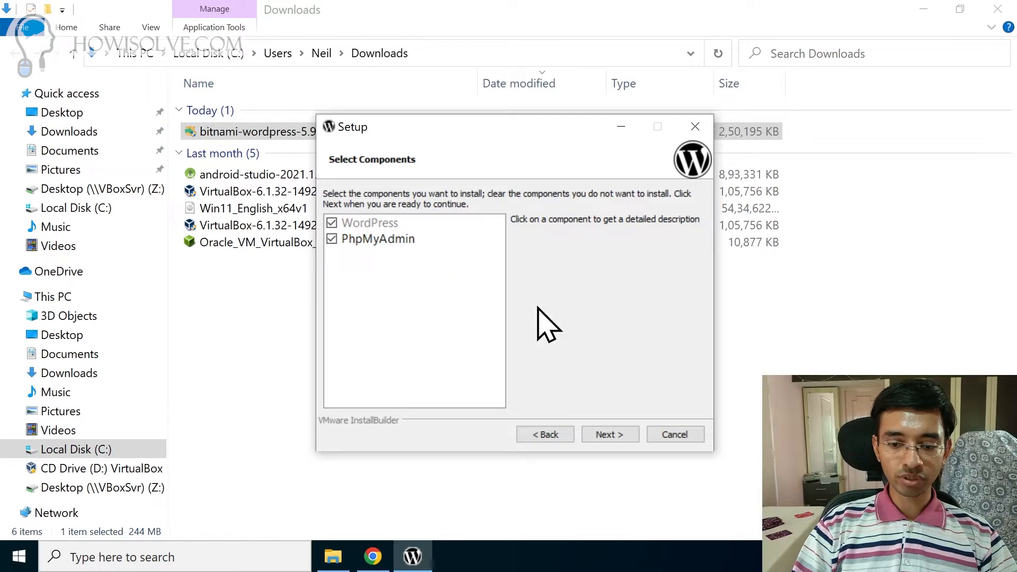
left_click(609, 434)
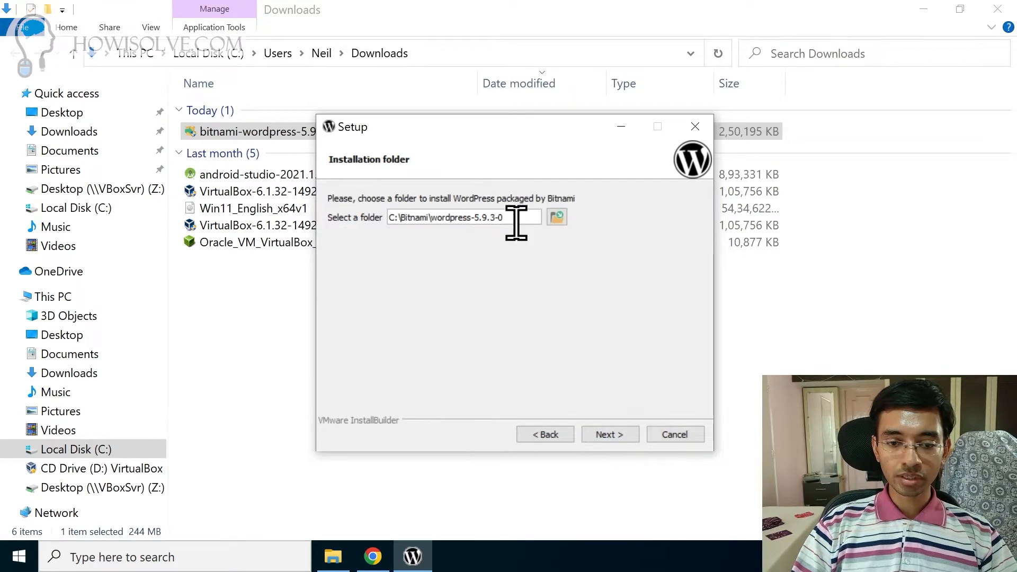
left_click_drag(514, 217, 393, 212)
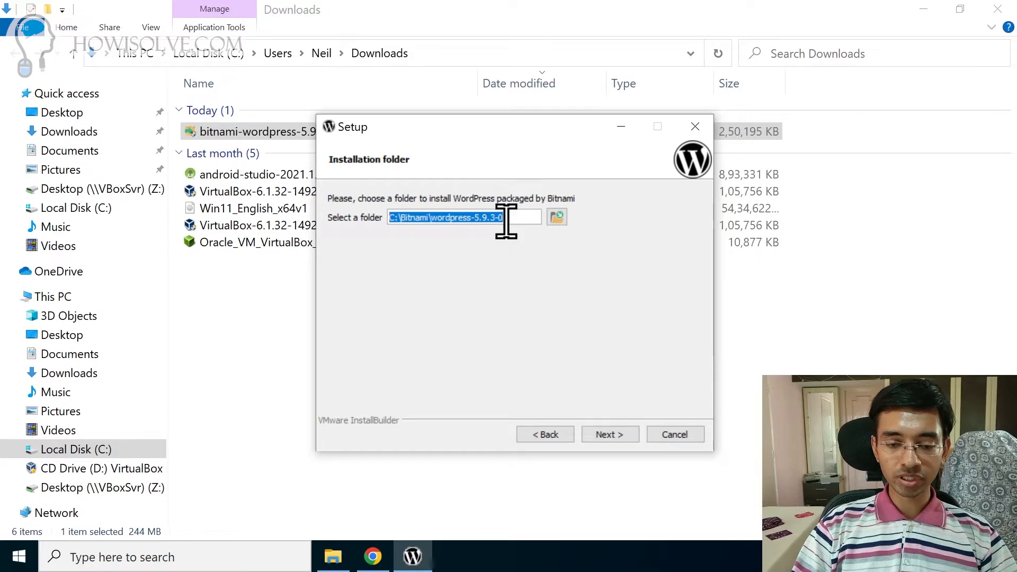
left_click(607, 434)
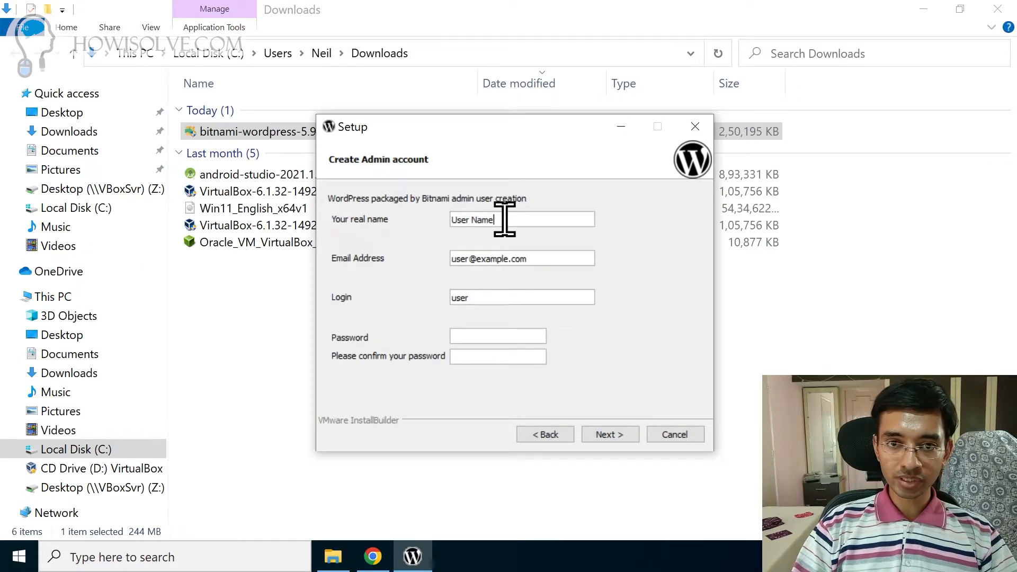
Step: Replace the defaults with the admin's real name, e-mail address and login 'admin'
left_click_drag(504, 219, 450, 217)
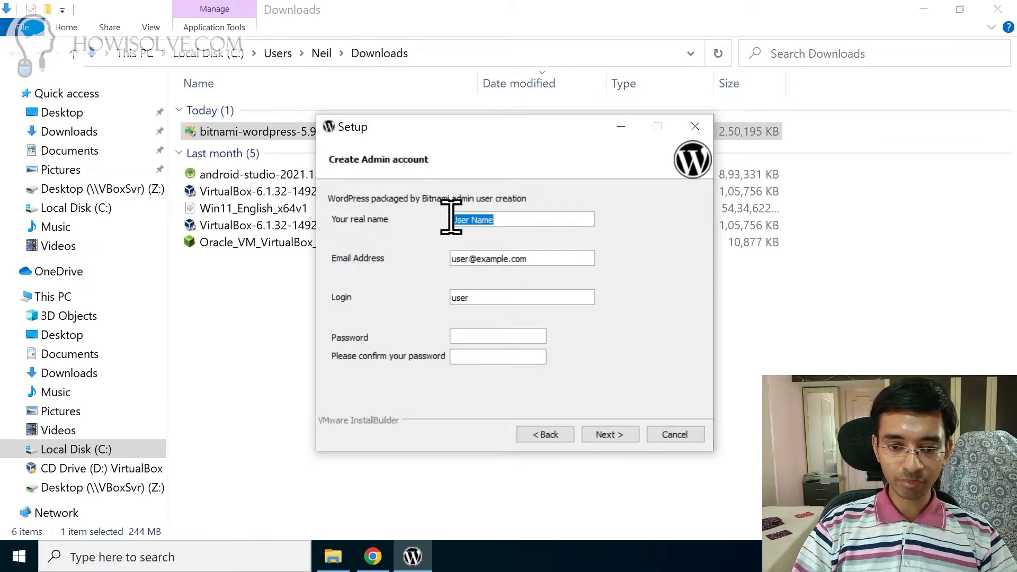
key("BackSpace")
type("Neil")
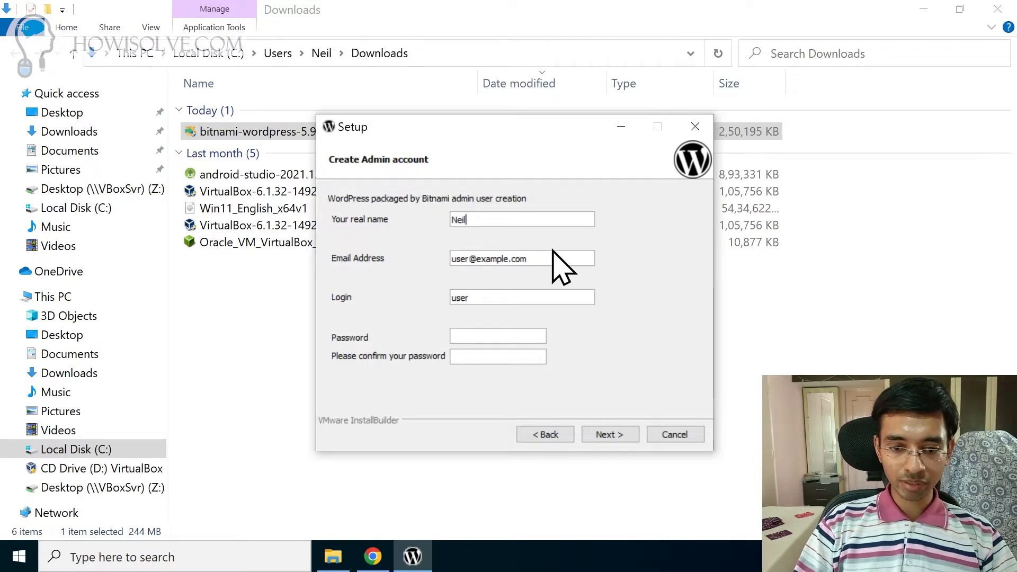
left_click_drag(529, 259, 453, 259)
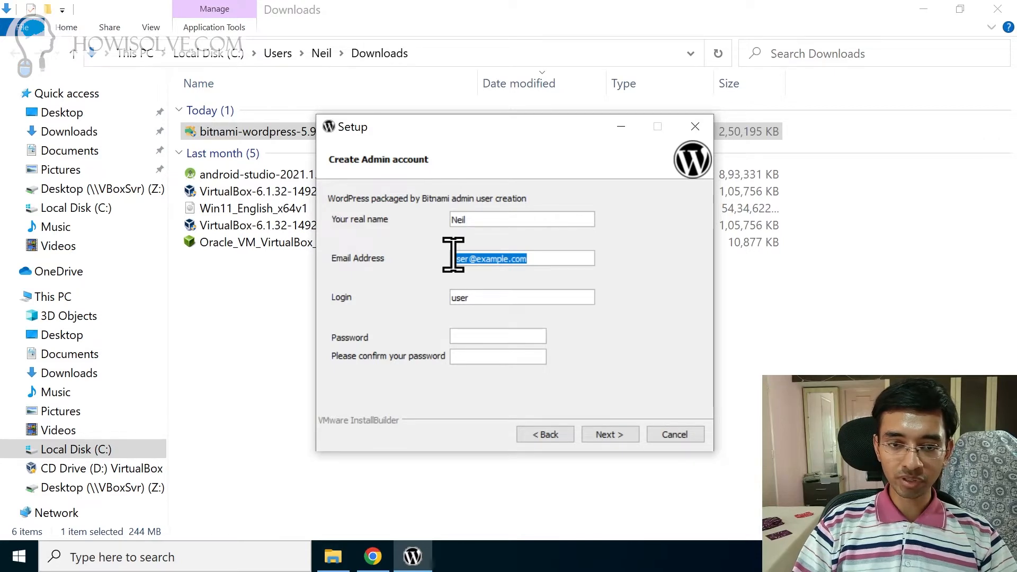
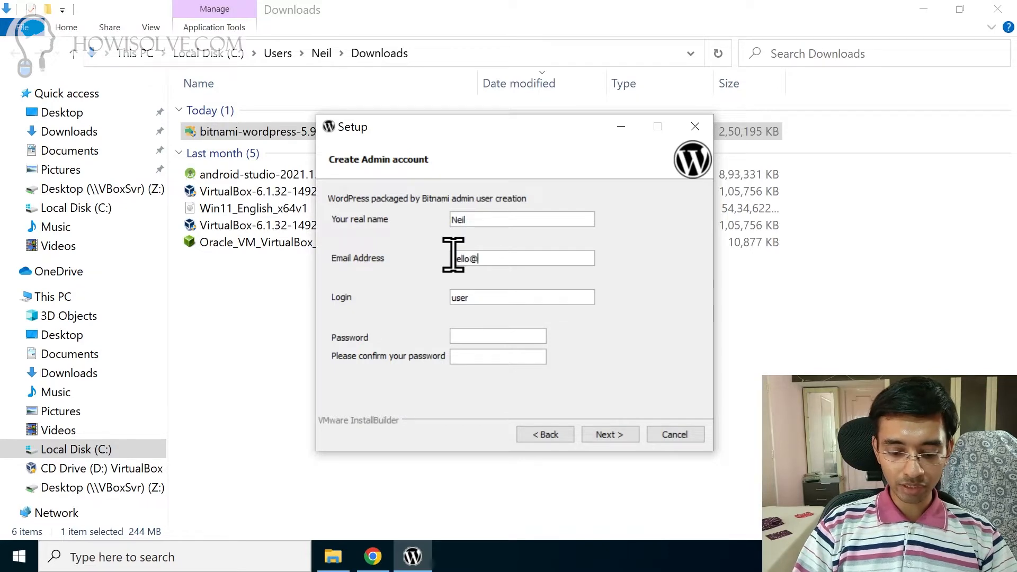
key("Tab")
key("BackSpace")
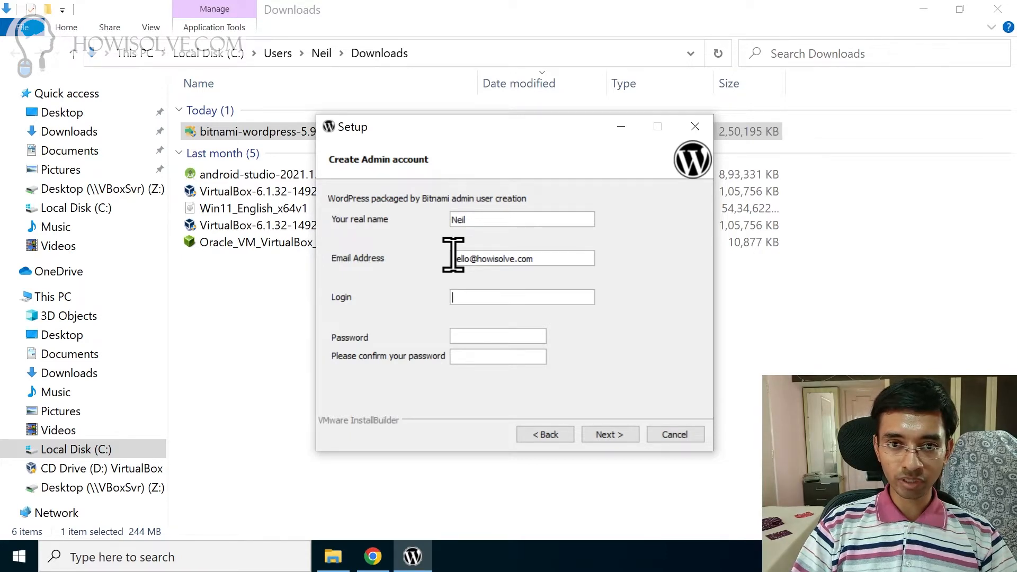
type("admin")
Step: Enter and confirm the admin account password, then continue
key("Tab")
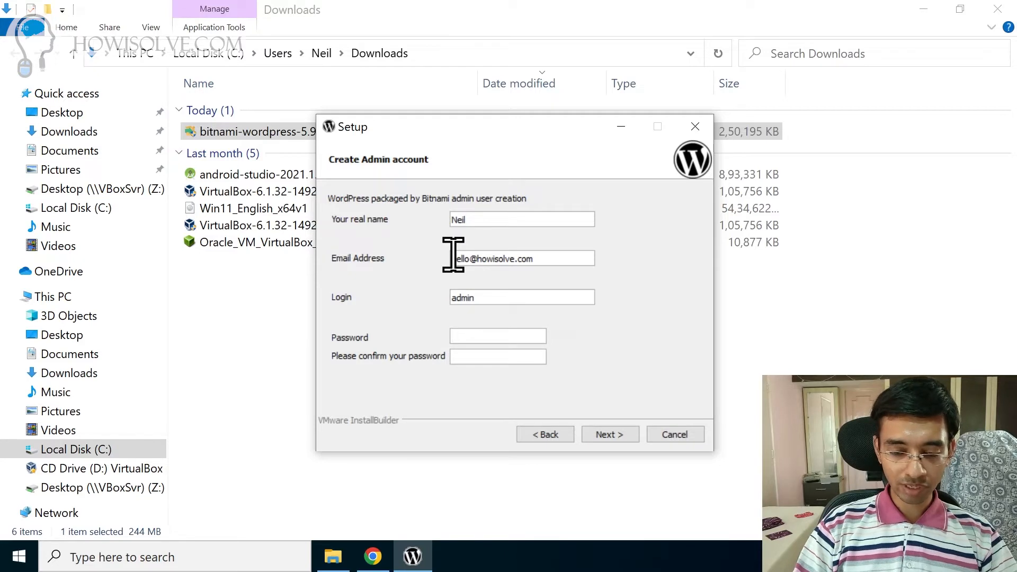
type("*******")
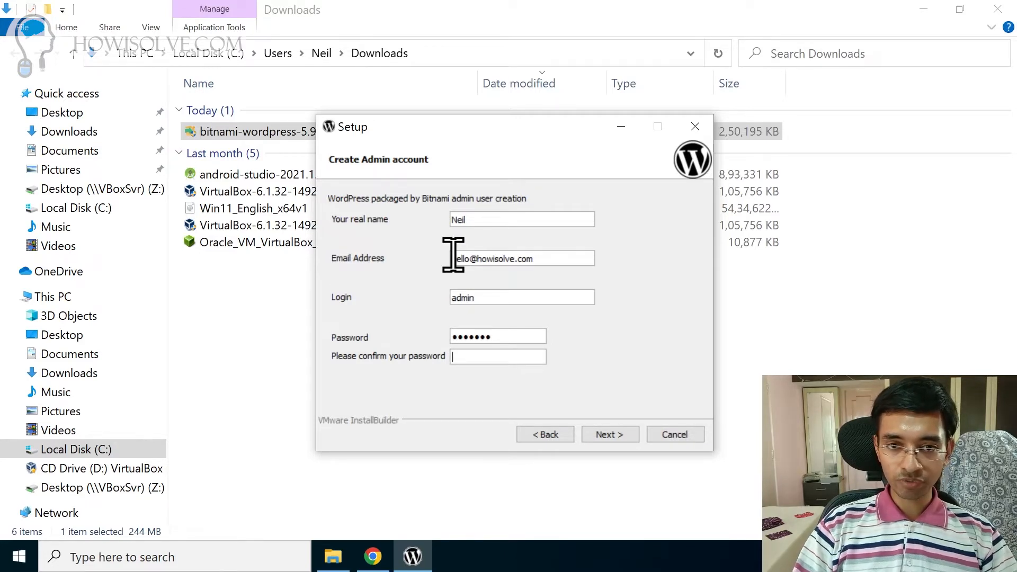
key("Tab")
type("*******")
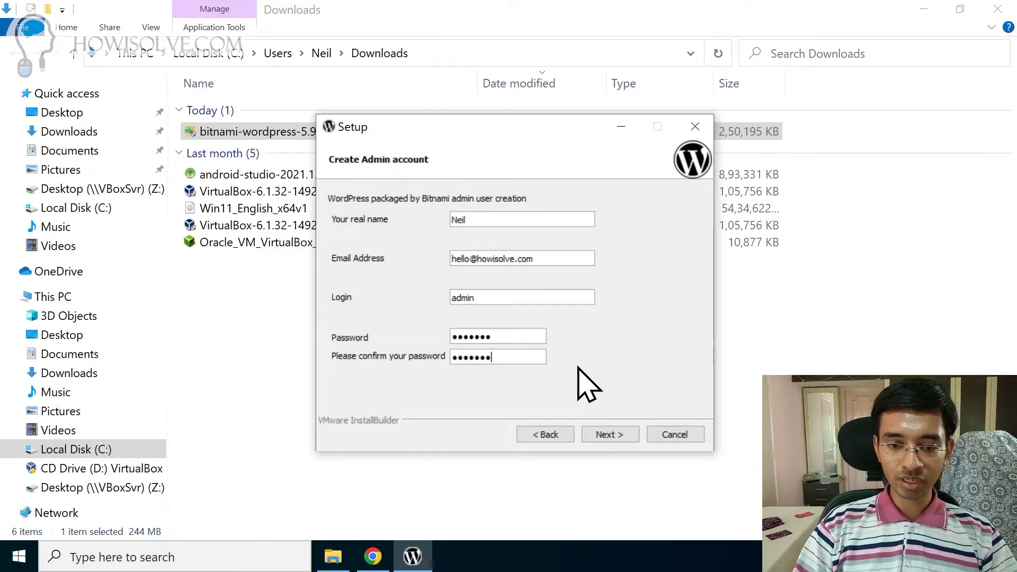
left_click(609, 435)
Step: Name the blog 'HowISolve' and skip the mail setup
left_click_drag(441, 216, 376, 215)
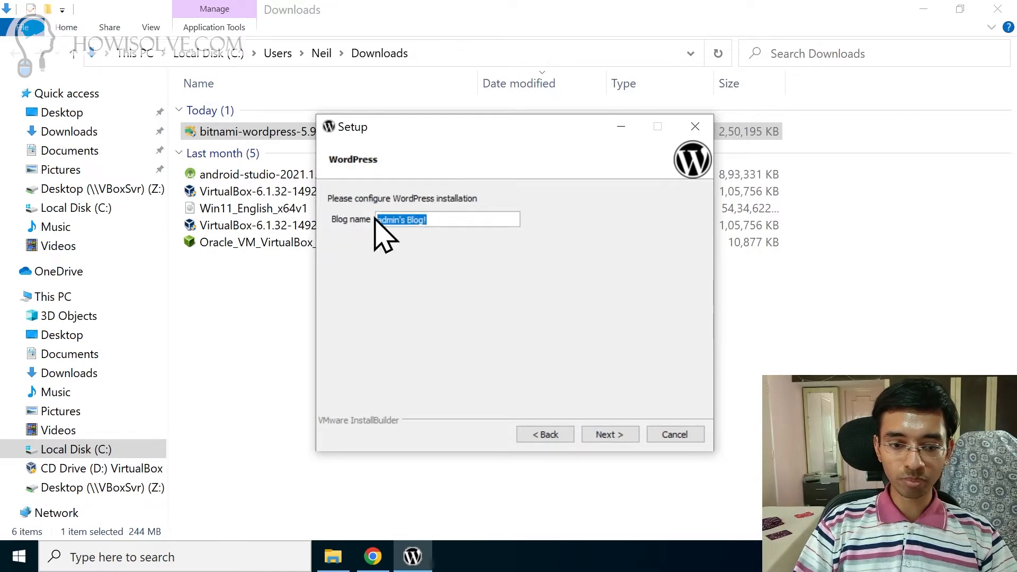
key("BackSpace")
type("Ho")
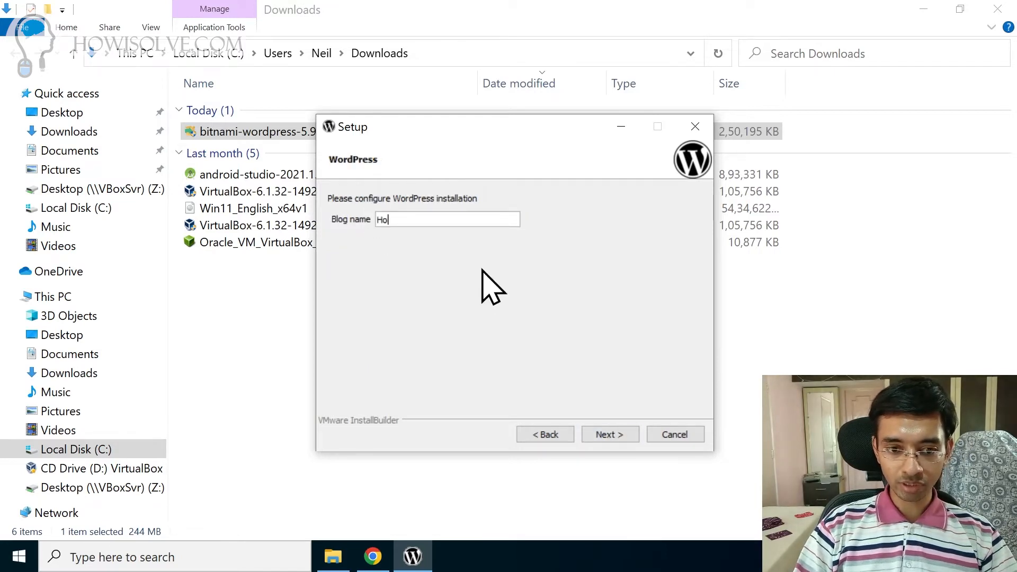
type("wISolve")
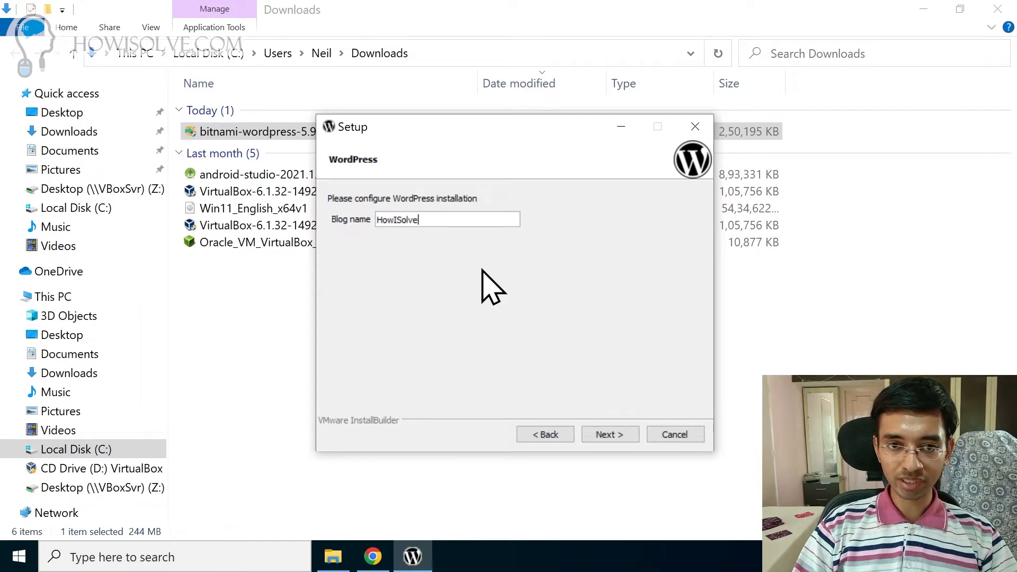
left_click(622, 433)
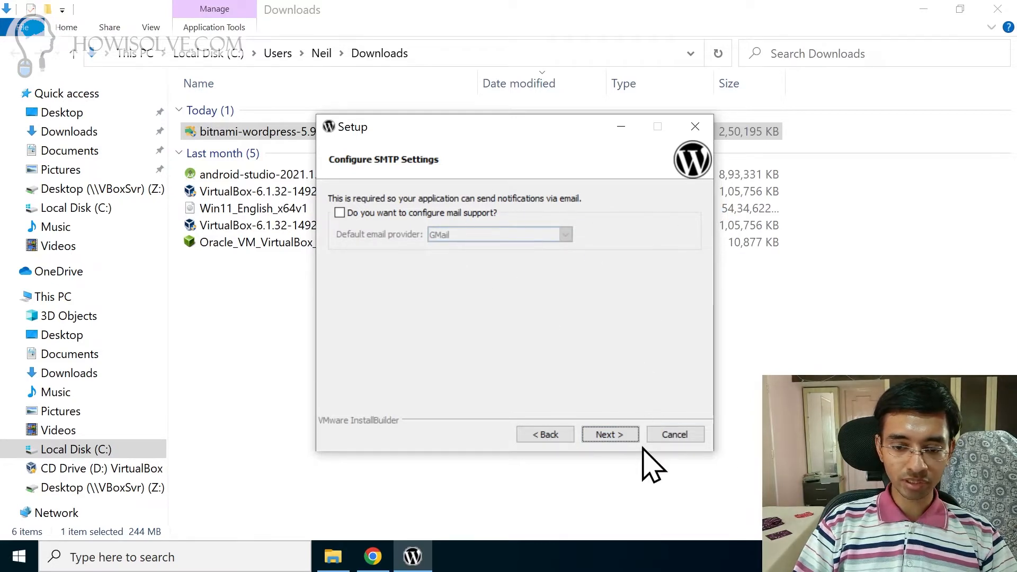
left_click(622, 438)
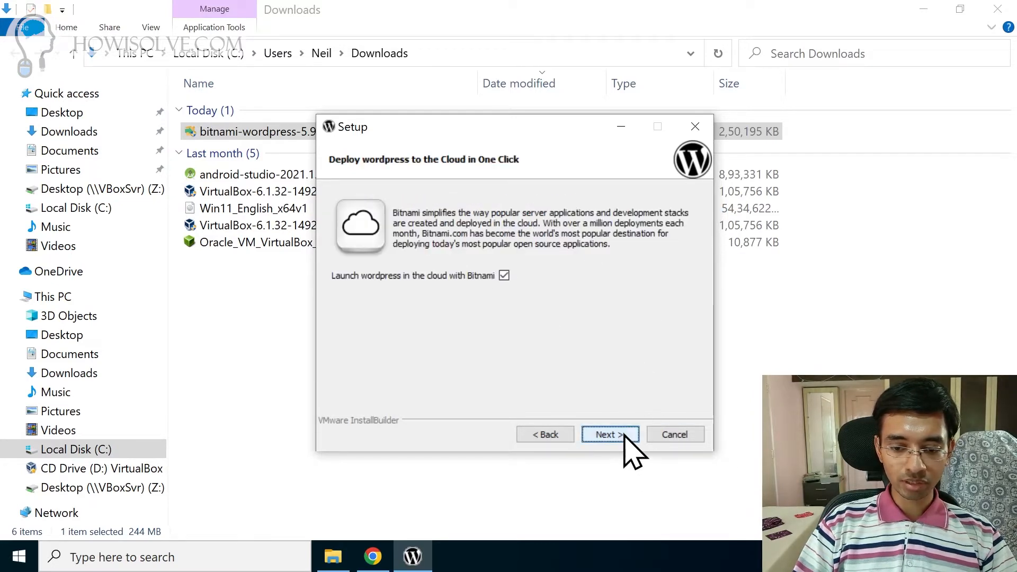
Step: Turn off launching WordPress in the cloud and start the local installation
left_click(504, 275)
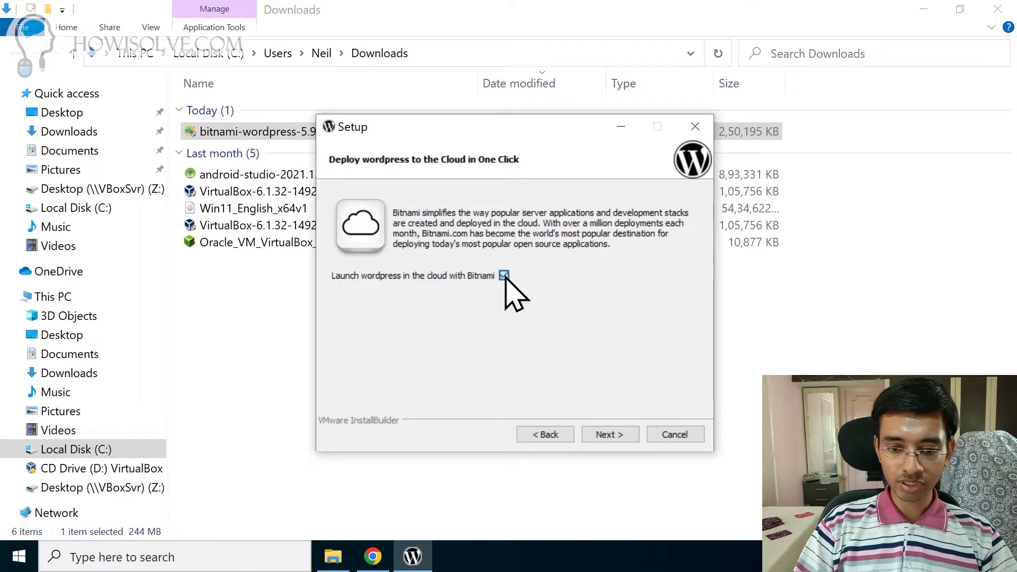
left_click(607, 434)
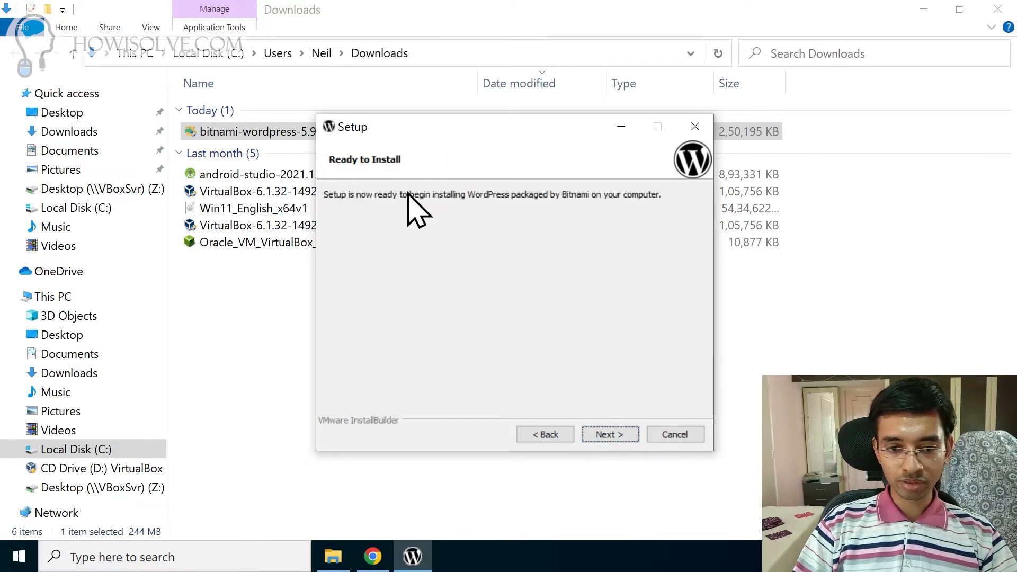
left_click(613, 434)
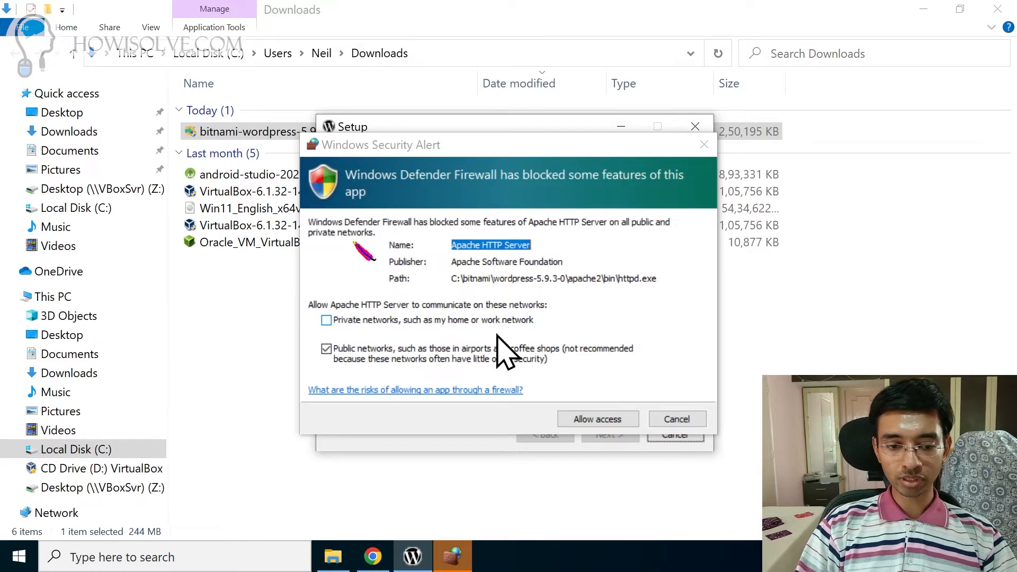
Step: Allow Apache HTTP Server through the firewall and finish setup with the manager launching
left_click(600, 420)
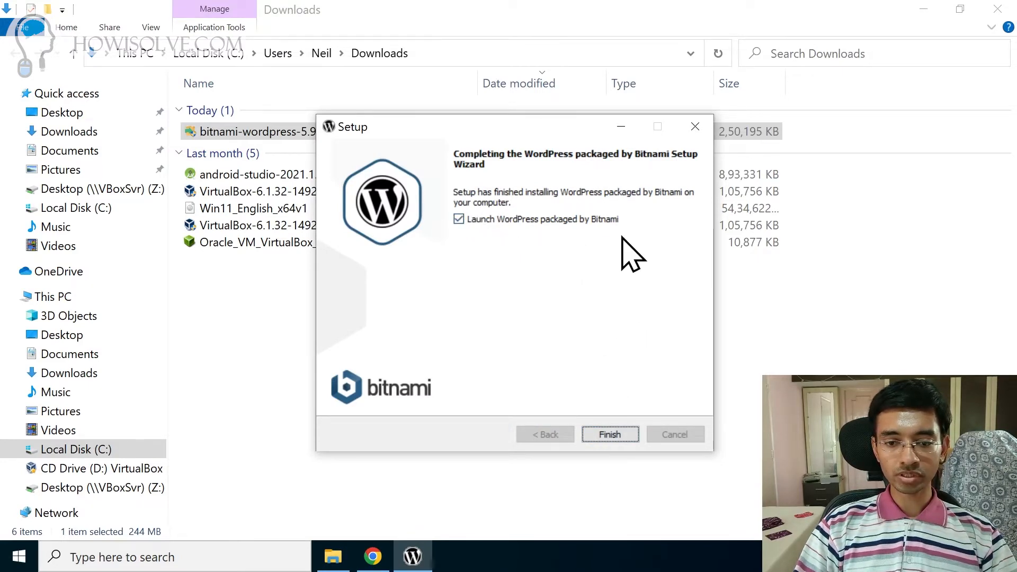
left_click(612, 436)
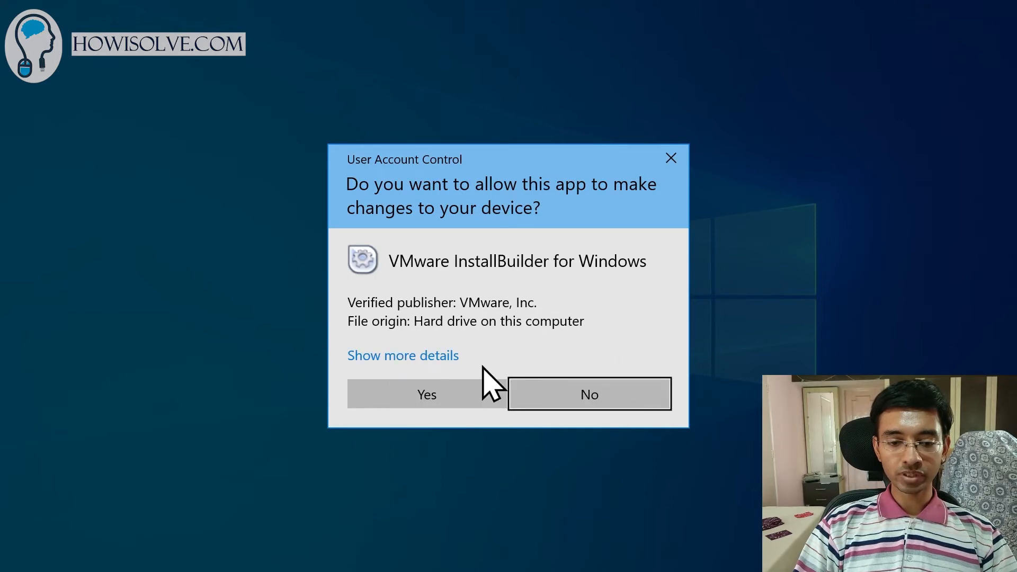
Step: Approve the manager, check MariaDB and Apache are running under Manage Servers, then minimize it
left_click(446, 399)
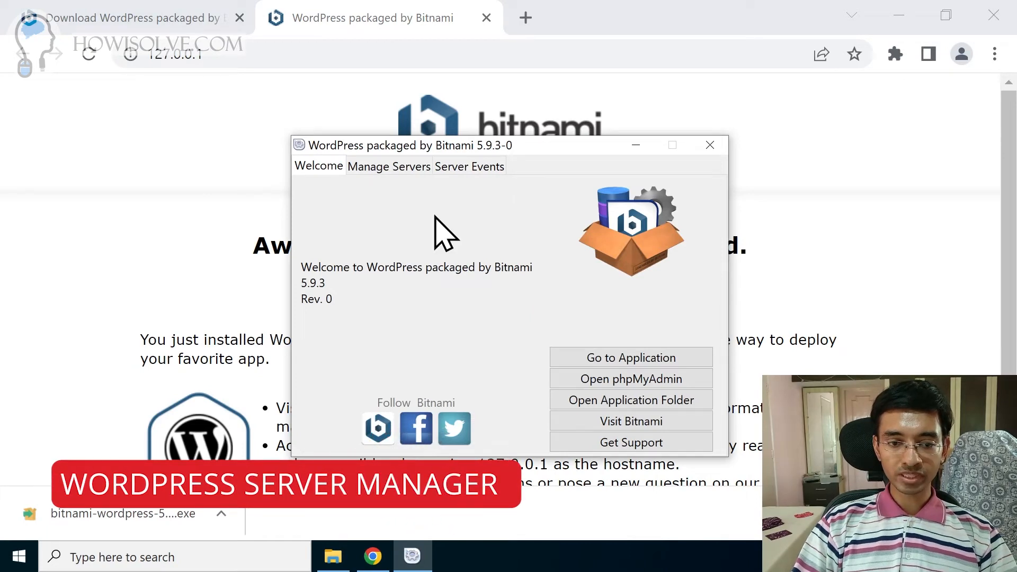
left_click(401, 167)
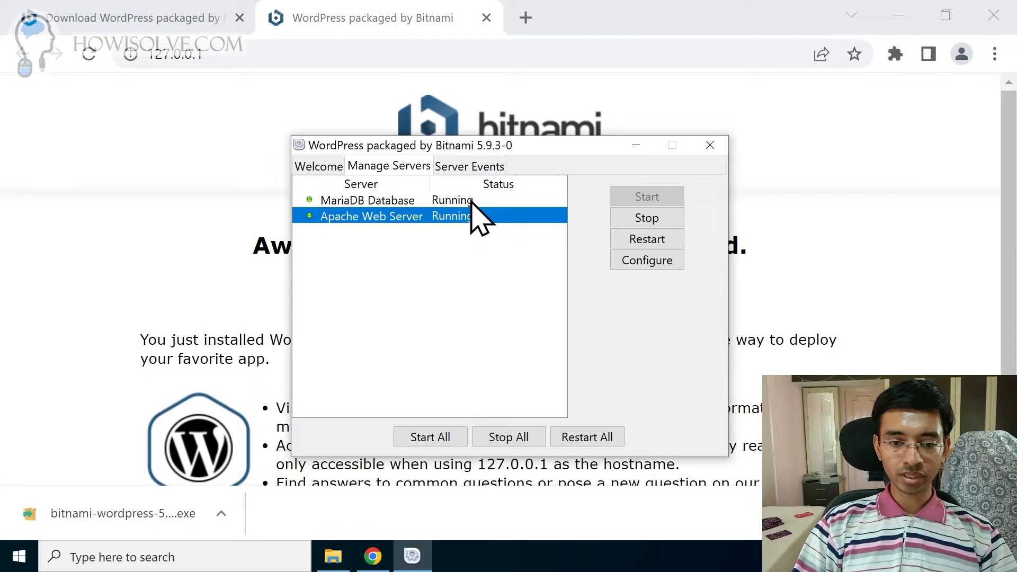
left_click(471, 166)
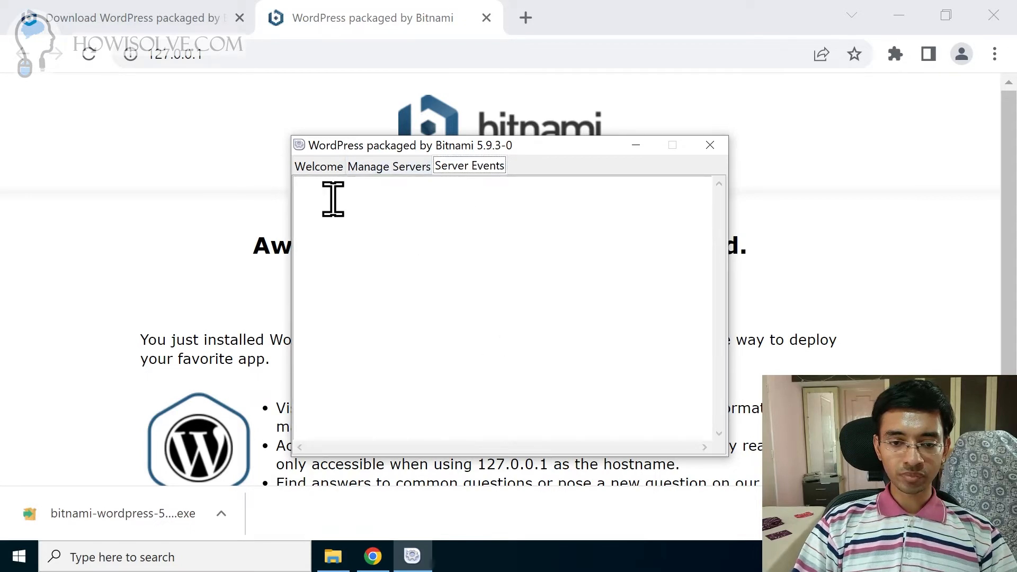
left_click(584, 221)
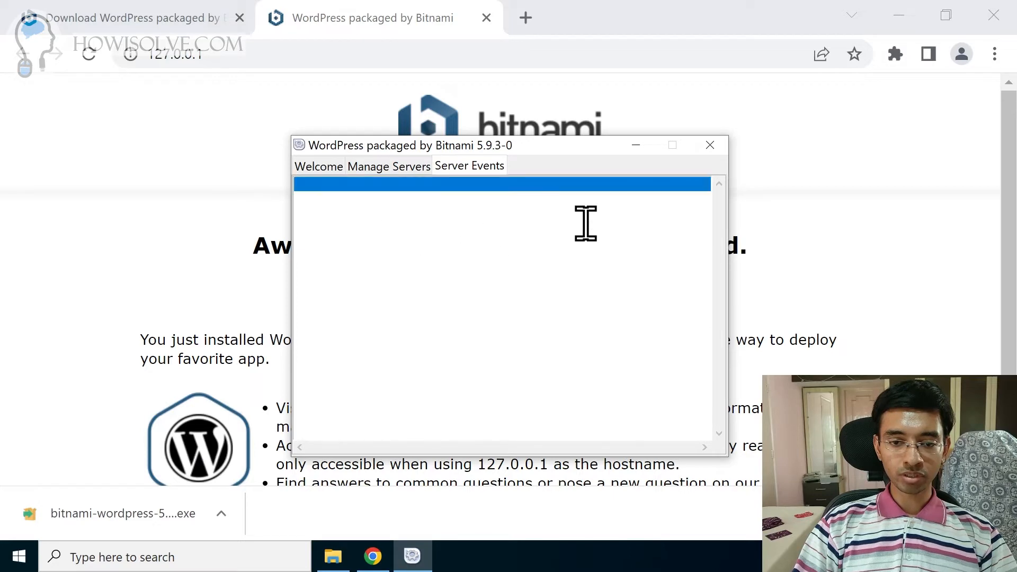
left_click(395, 167)
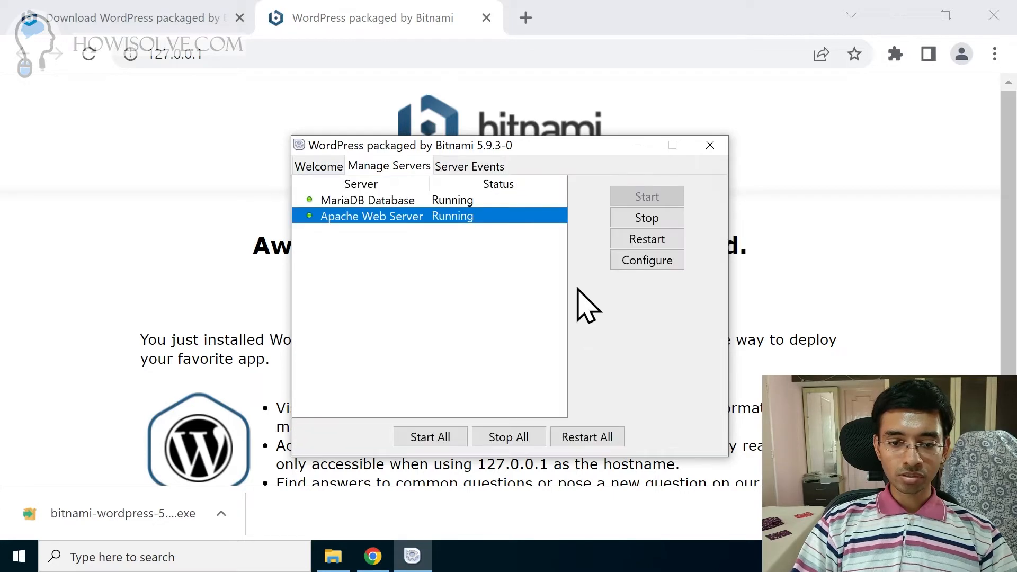
left_click(636, 145)
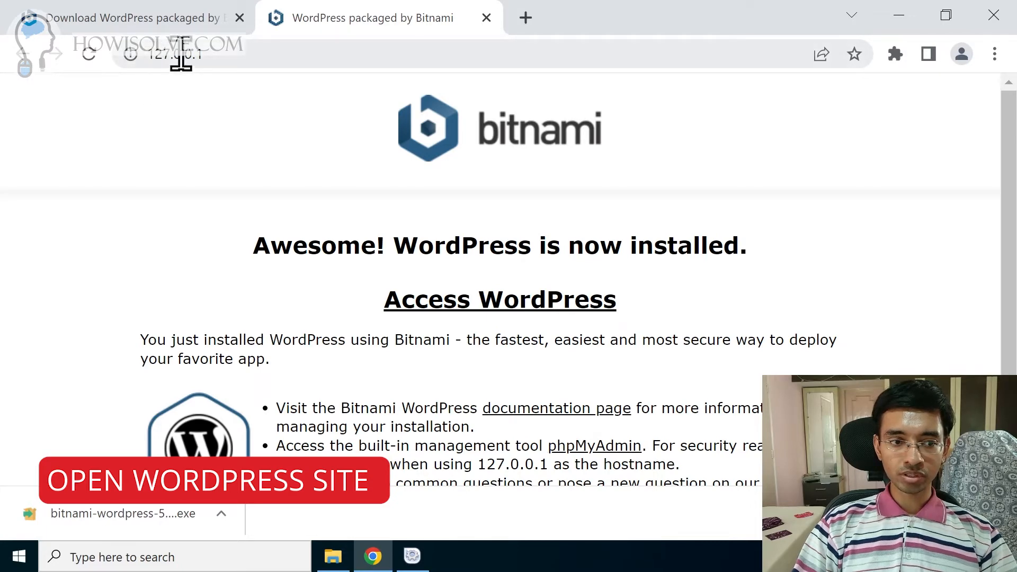
Step: Reload the HowISolve site at localhost/wordpress/ in place of 127.0.0.1/wordpress
scroll(731, 227, "down", 1)
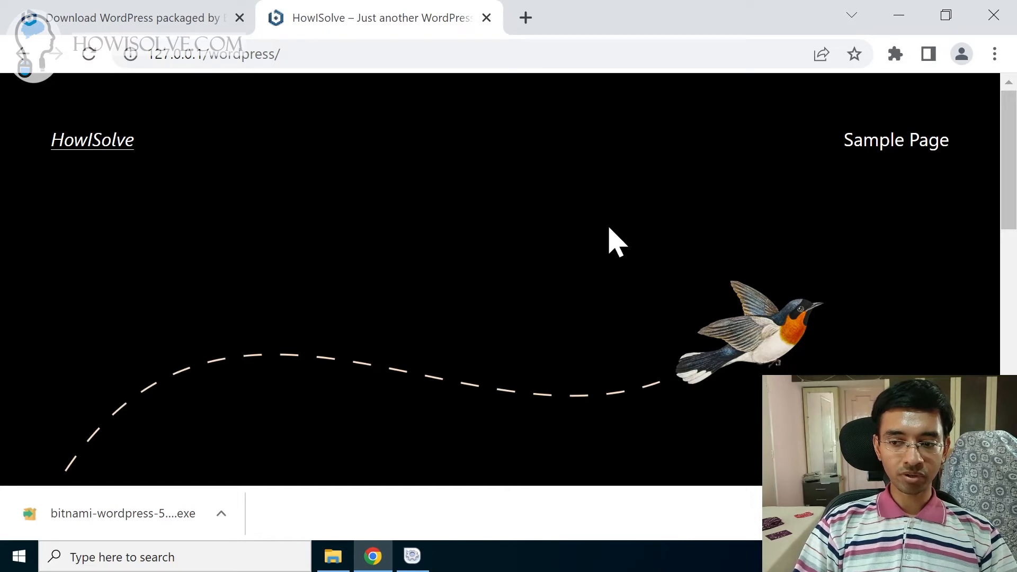
scroll(608, 240, "down", 8)
scroll(608, 240, "down", 5)
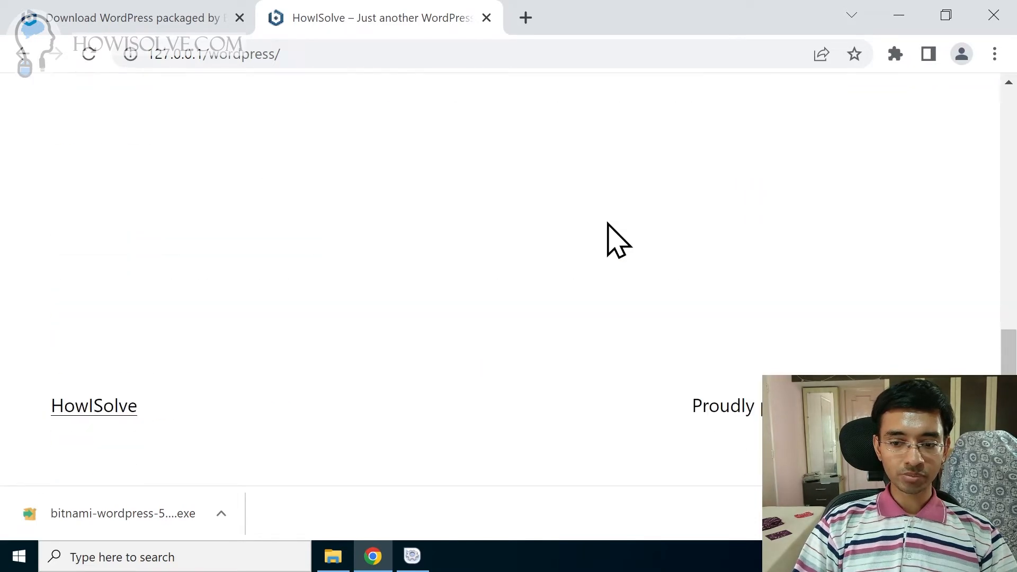
scroll(608, 239, "up", 10)
left_click_drag(149, 59, 209, 59)
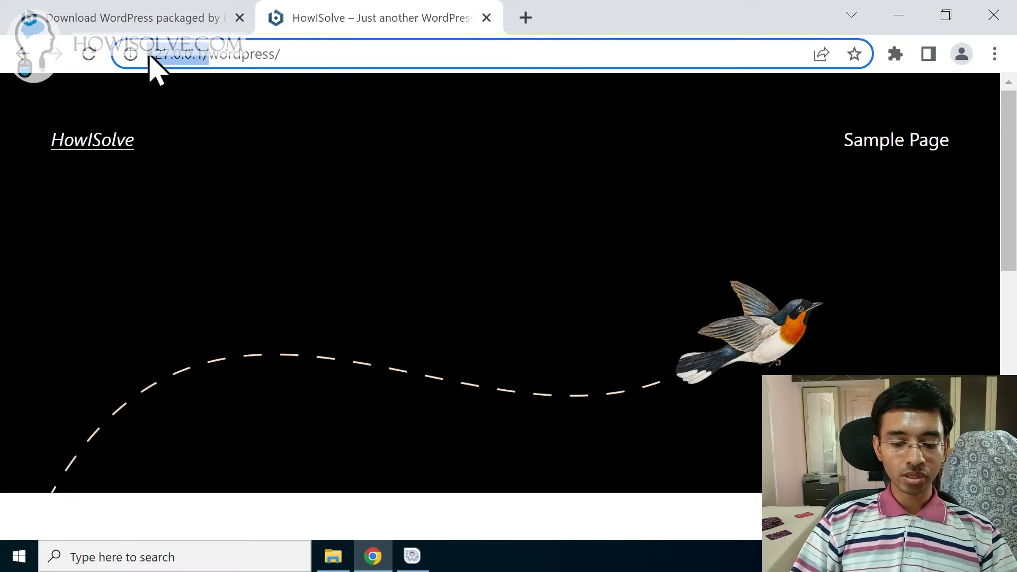
type("loco")
key("BackSpace")
type("alhost/")
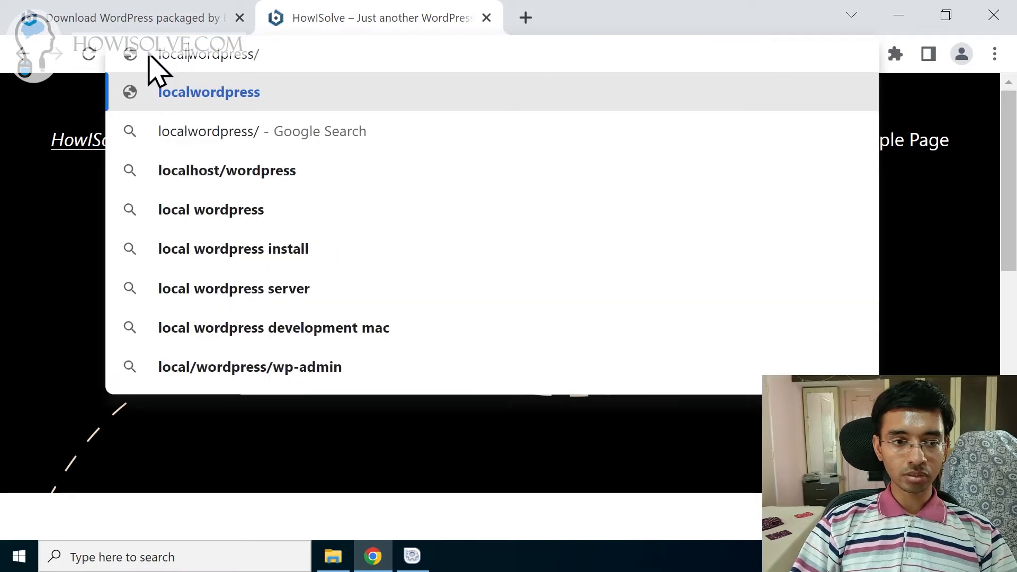
key("Return")
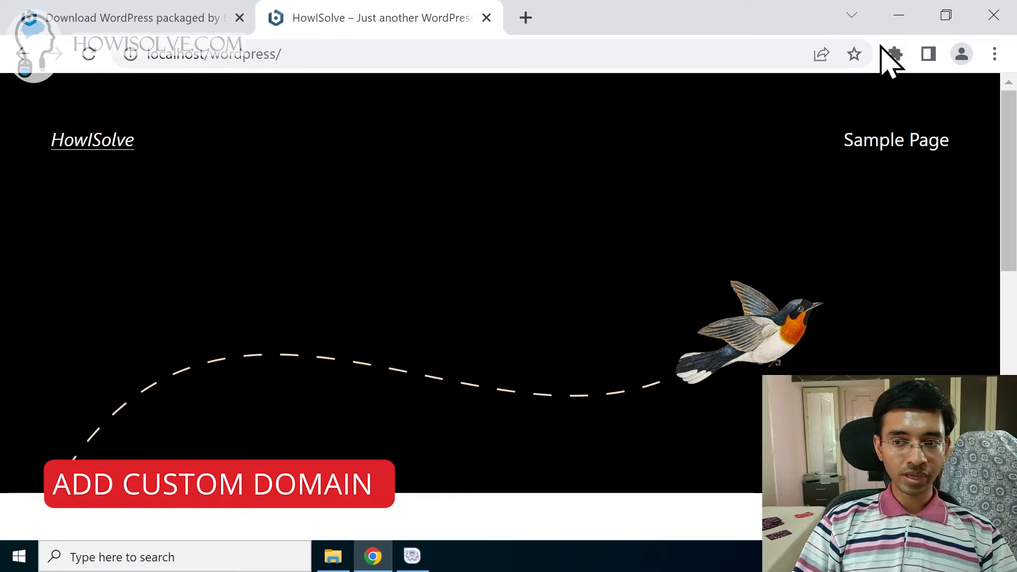
Step: Browse File Explorer to C:\Windows\System32\drivers\etc and reveal its full path
left_click(895, 18)
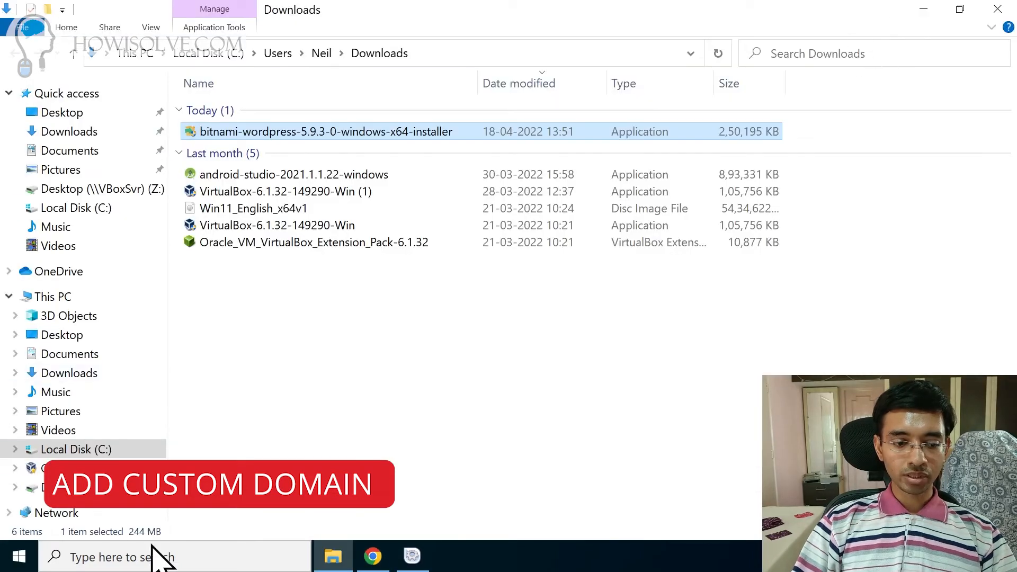
left_click(82, 450)
double_click(241, 262)
scroll(238, 371, "down", 15)
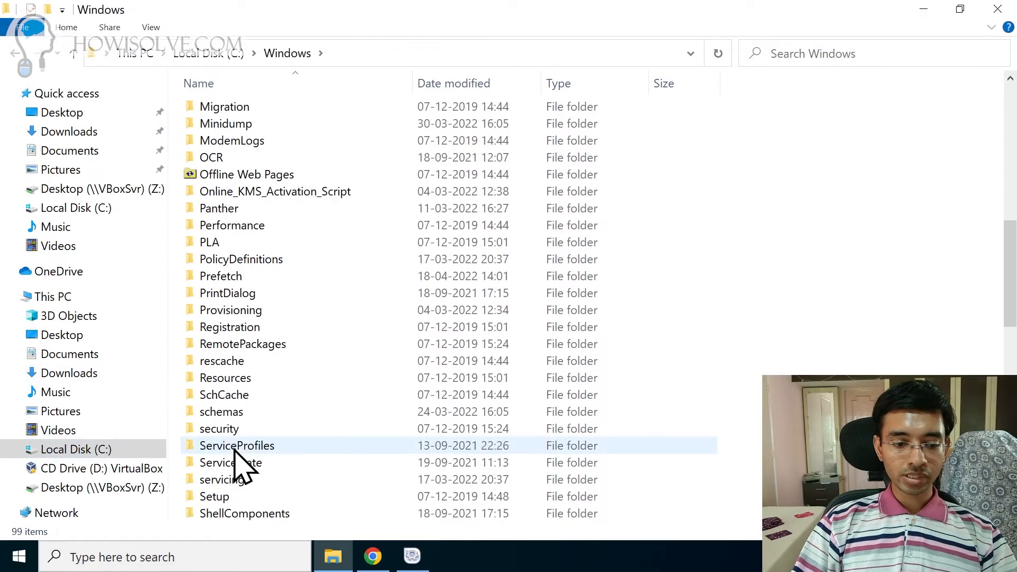
double_click(233, 377)
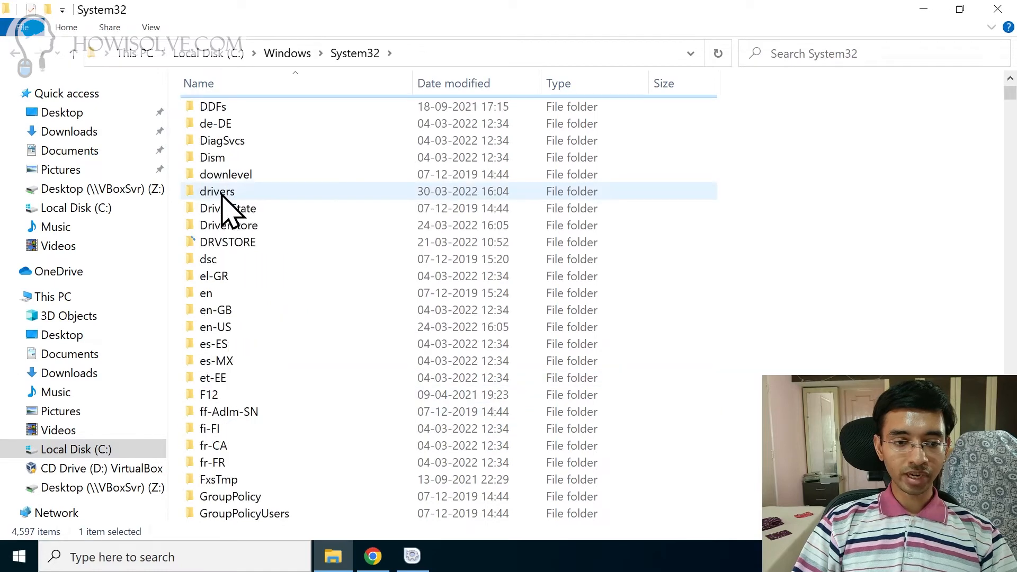
left_click(222, 195)
double_click(222, 195)
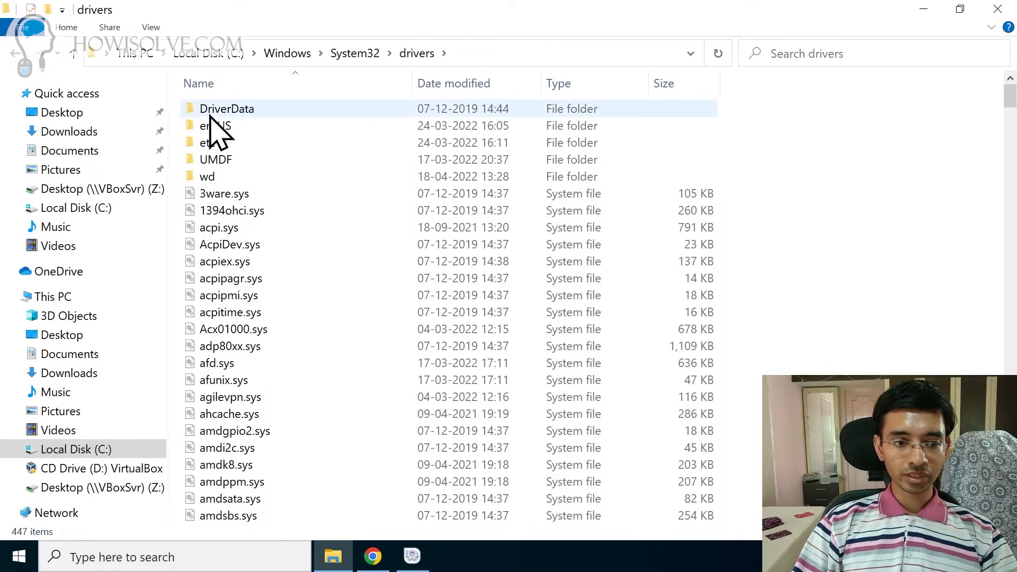
double_click(221, 148)
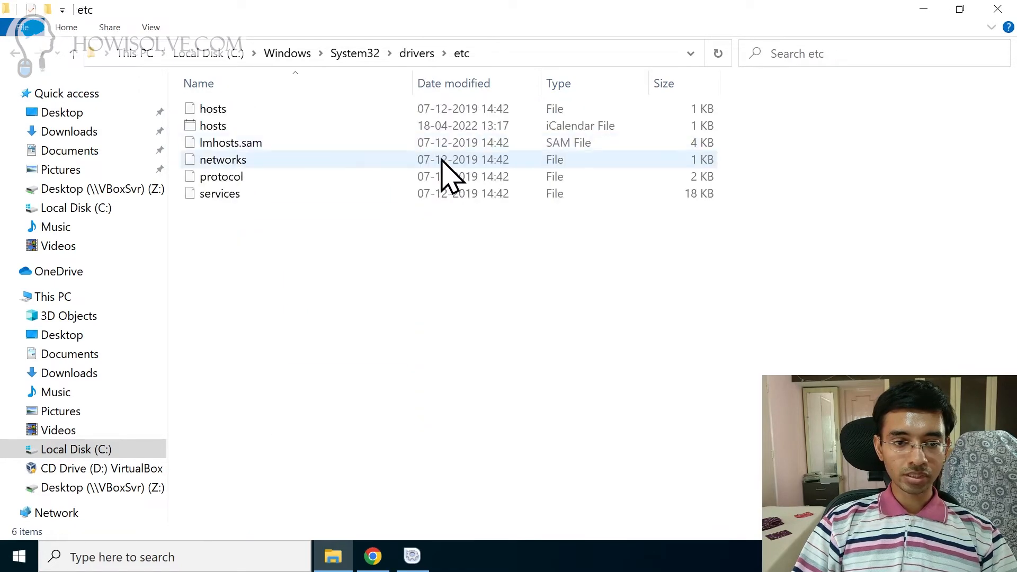
left_click(582, 53)
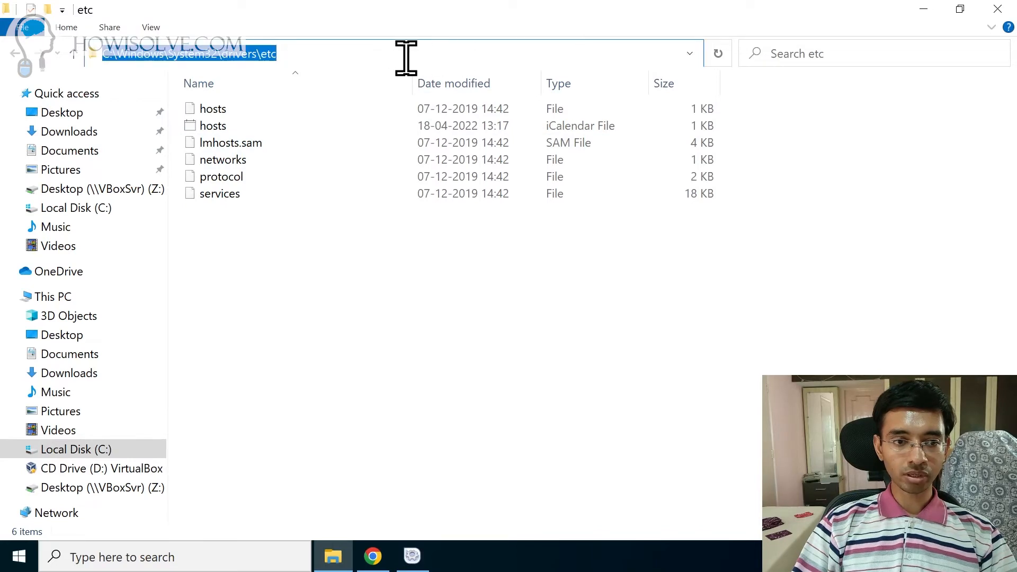
left_click(337, 284)
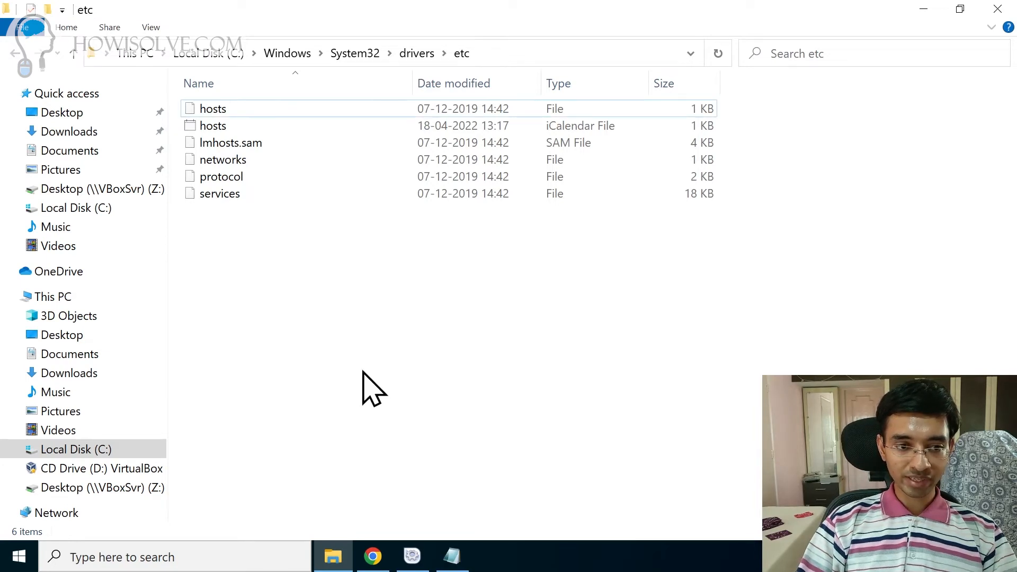
Step: Launch Notepad as administrator from the taskbar search and approve the elevation
left_click(223, 559)
type("note")
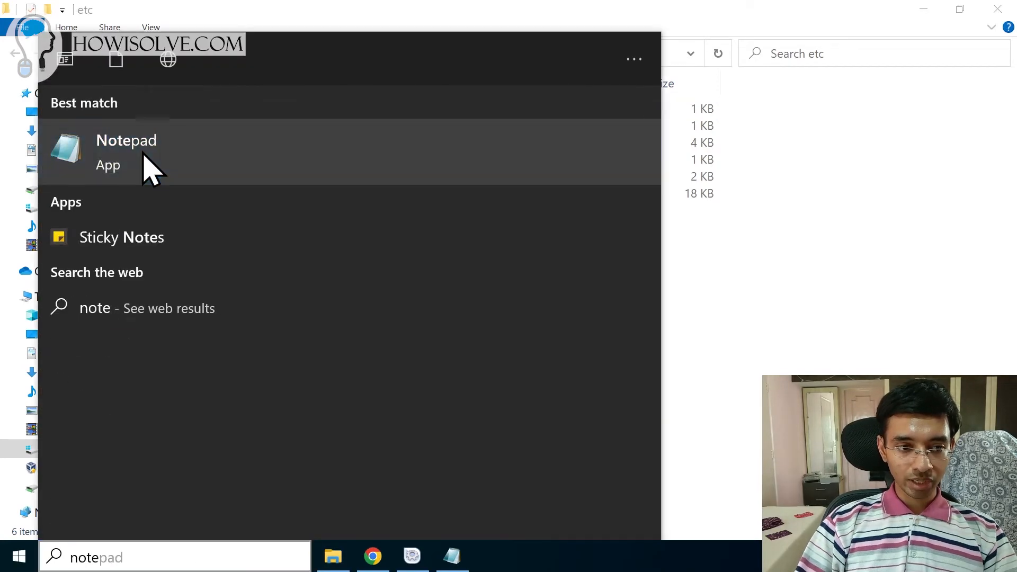
right_click(143, 154)
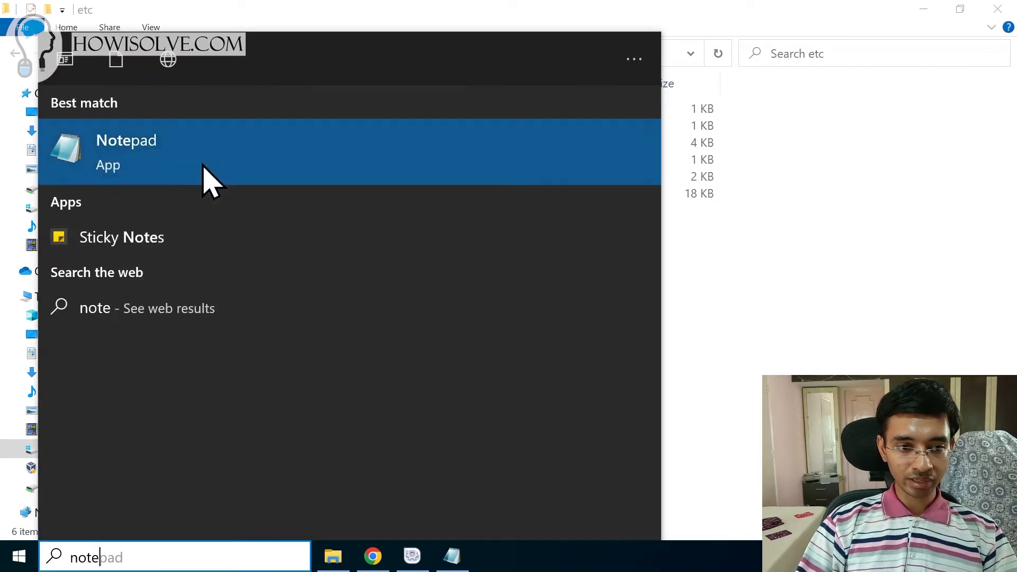
left_click(207, 176)
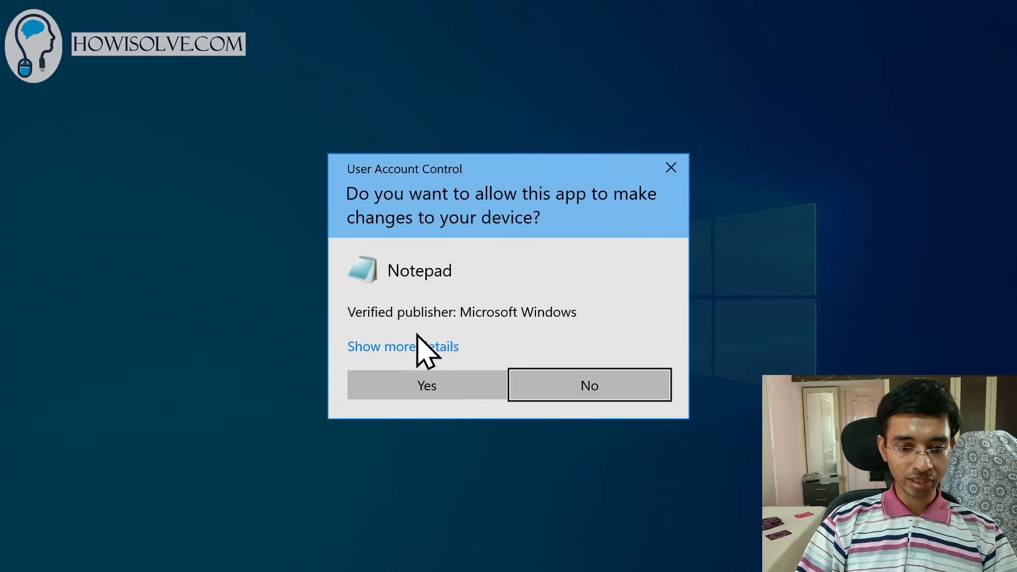
left_click(423, 386)
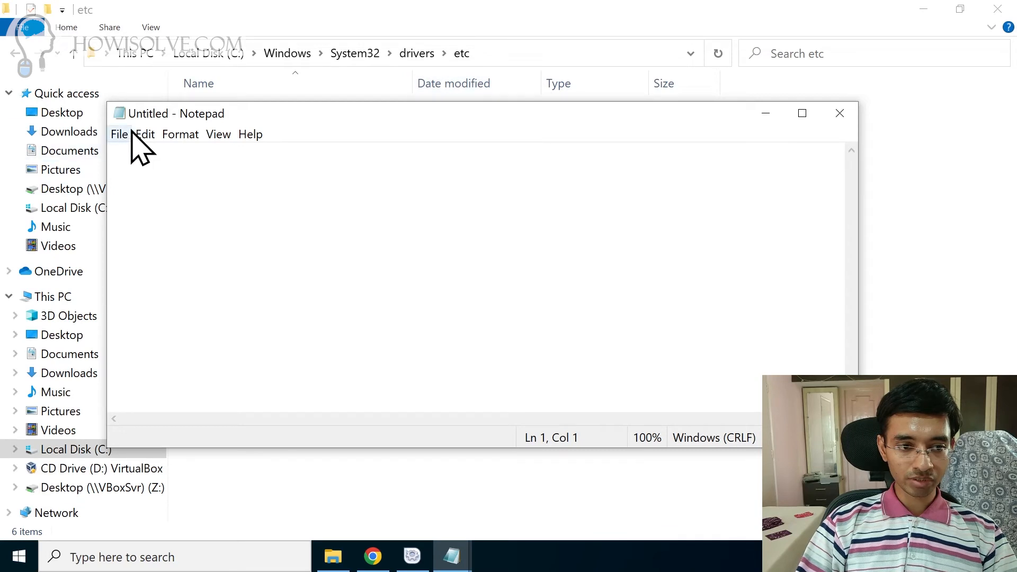
Step: Select the etc folder path, then bring up Notepad's File menu
left_click(531, 49)
key("ctrl+c")
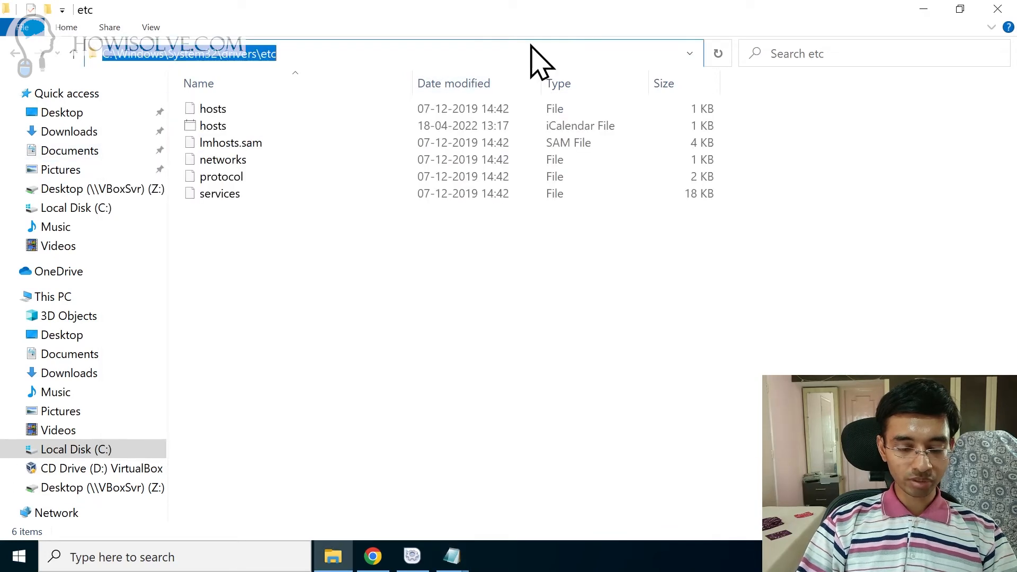
key("alt+Tab")
left_click(120, 134)
Step: Open the hosts file from C:\Windows\System32\drivers\etc in Notepad, listing All Files
left_click(175, 189)
left_click(352, 133)
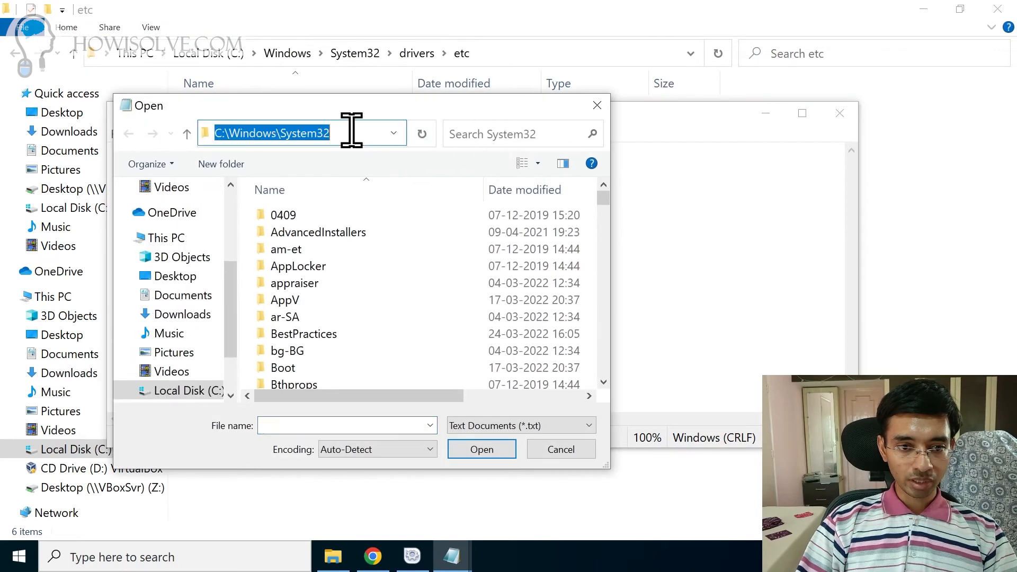
key("ctrl+v")
key("Return")
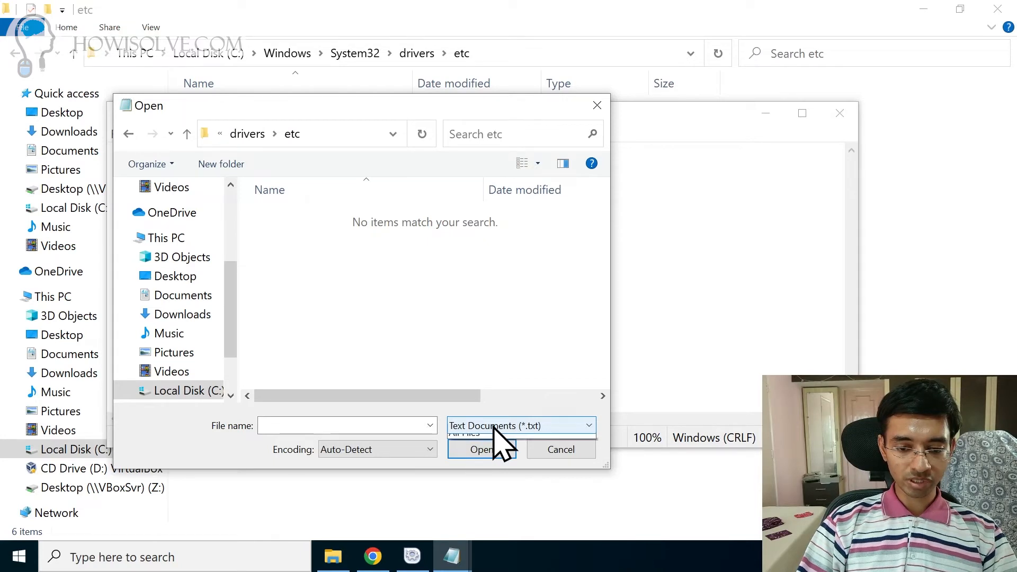
left_click(493, 426)
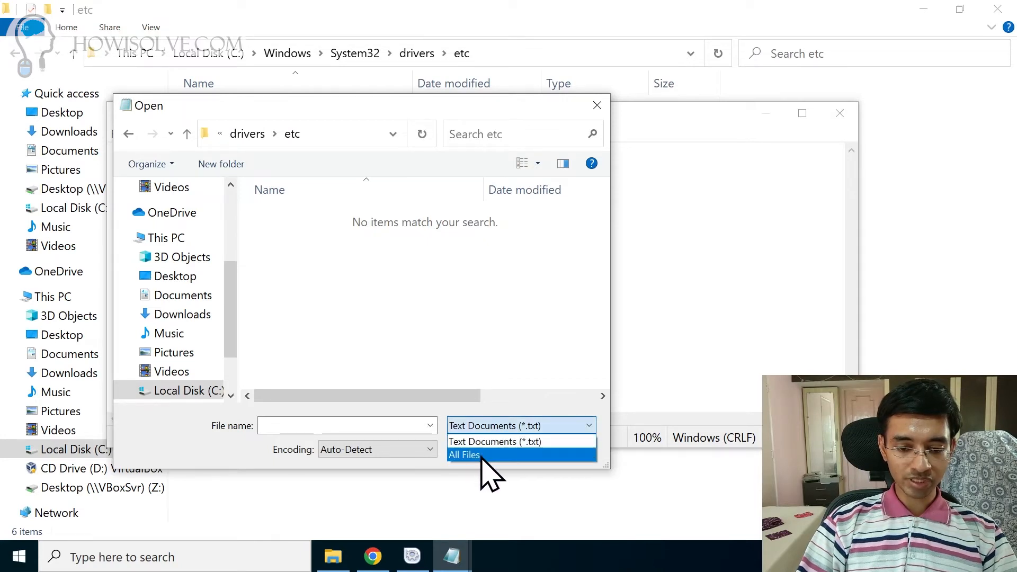
left_click(481, 456)
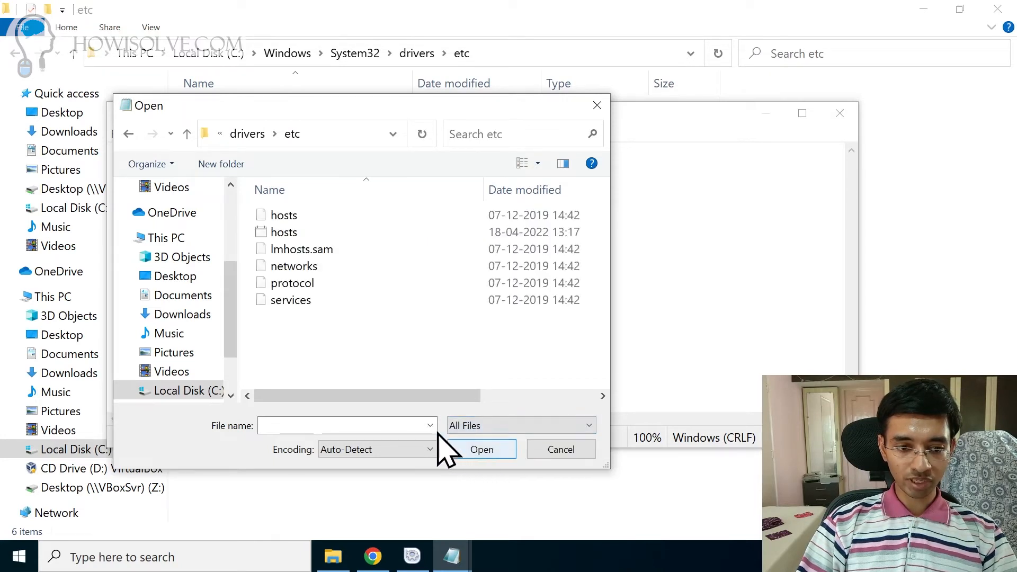
left_click(275, 219)
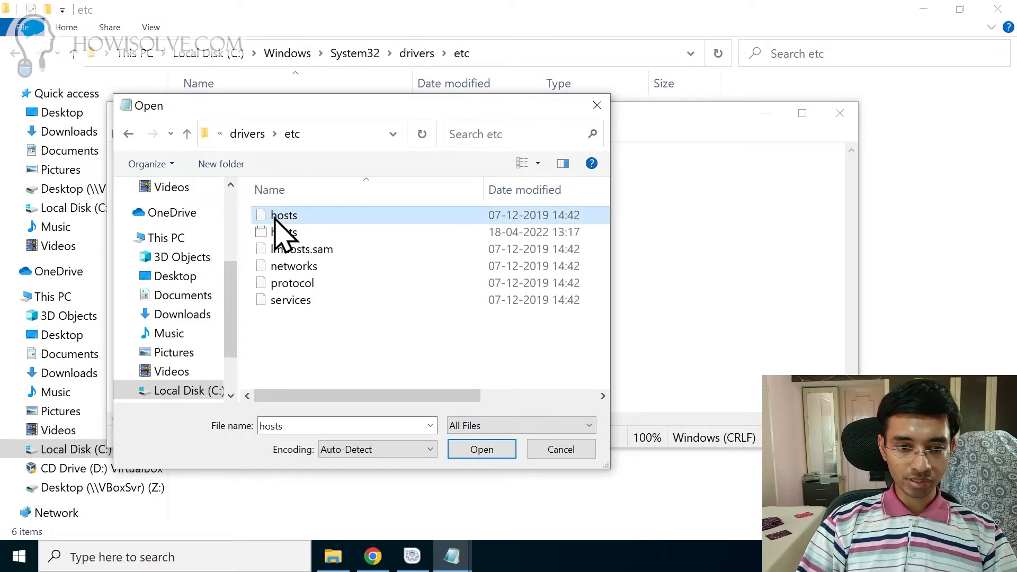
left_click(487, 454)
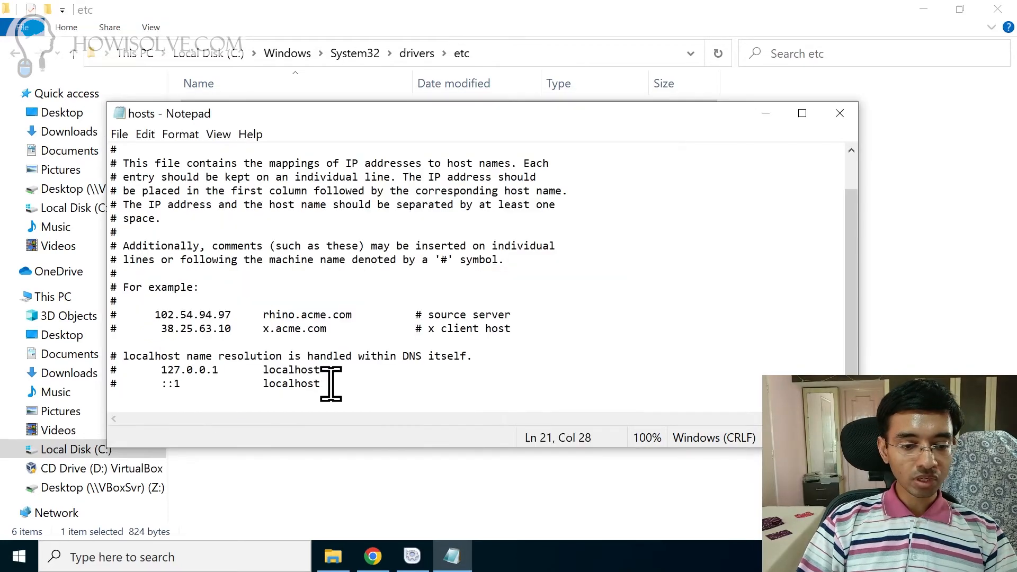
key("Return")
key("Return")
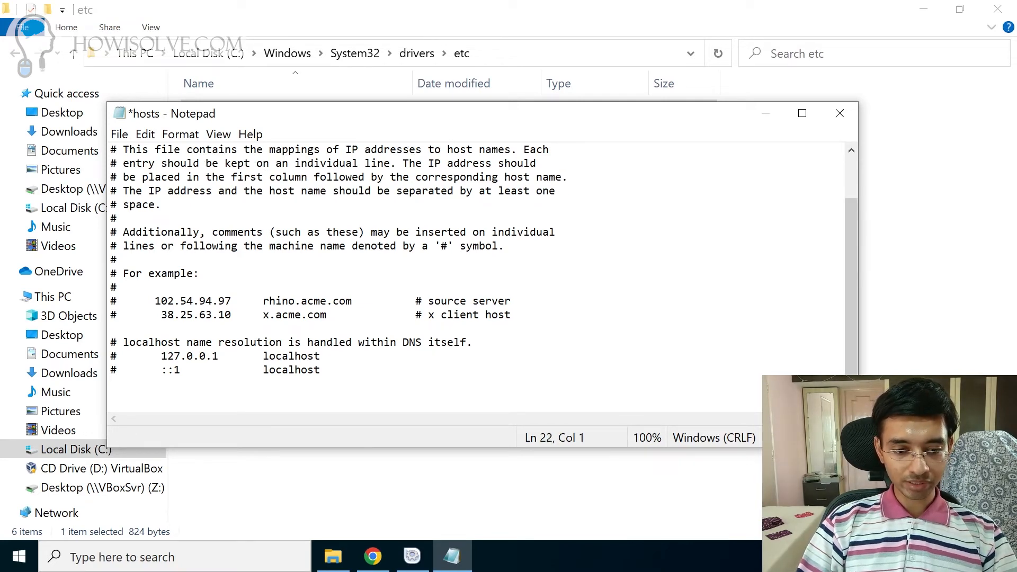
type("## Local Site by bitanmi - Start ## ::1 howisolve.in #Local Site 127.0.0.1 howisolve.in #Local Site ::1 www.howisolve.in #Local Site 127.0.0.1 www.howisolve.in #Local Site ## Local Site by bitanmi - End ##")
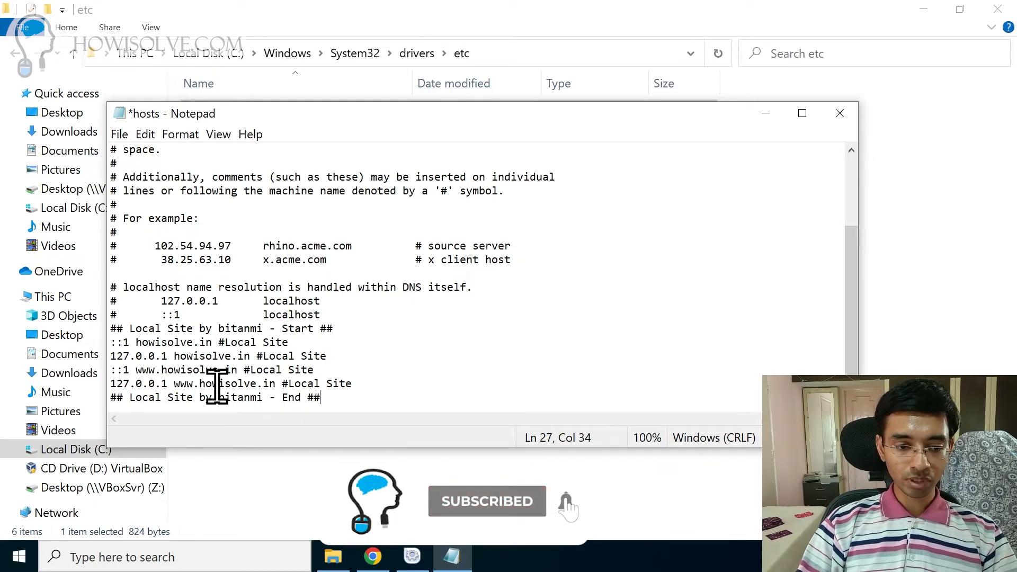
left_click(250, 370)
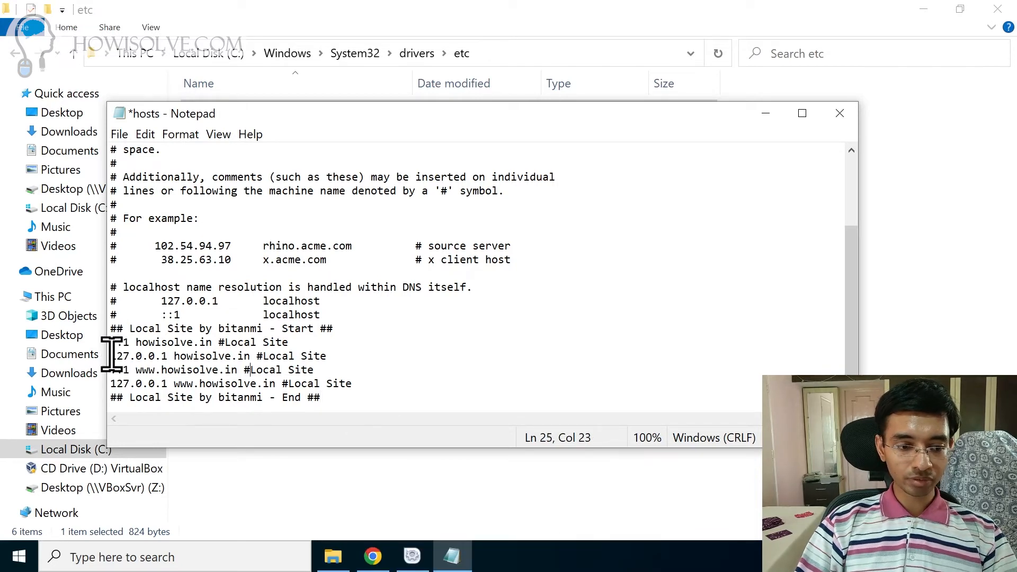
left_click_drag(113, 355, 232, 356)
double_click(179, 341)
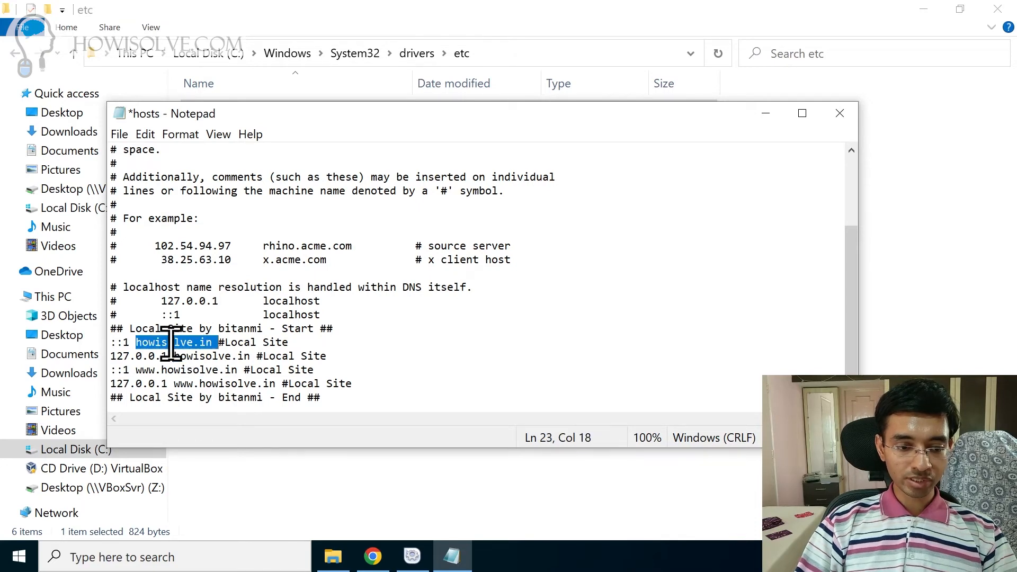
left_click(180, 342)
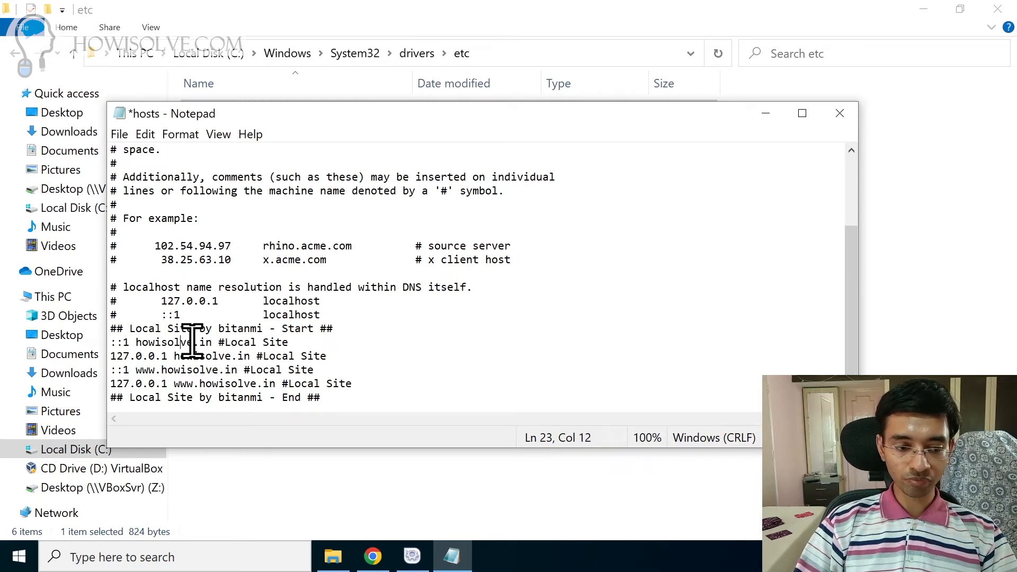
double_click(166, 344)
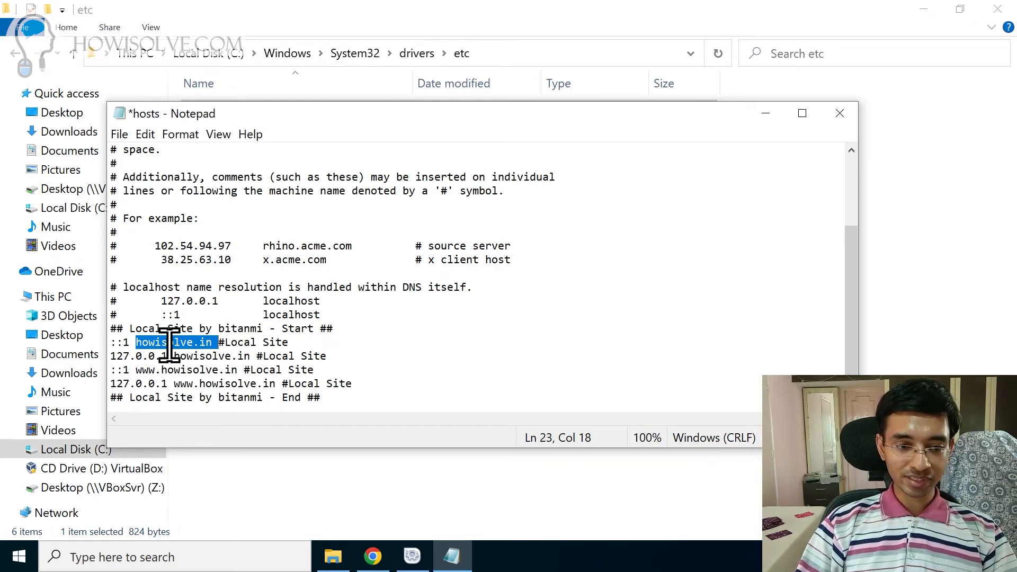
left_click(169, 346)
left_click(407, 347)
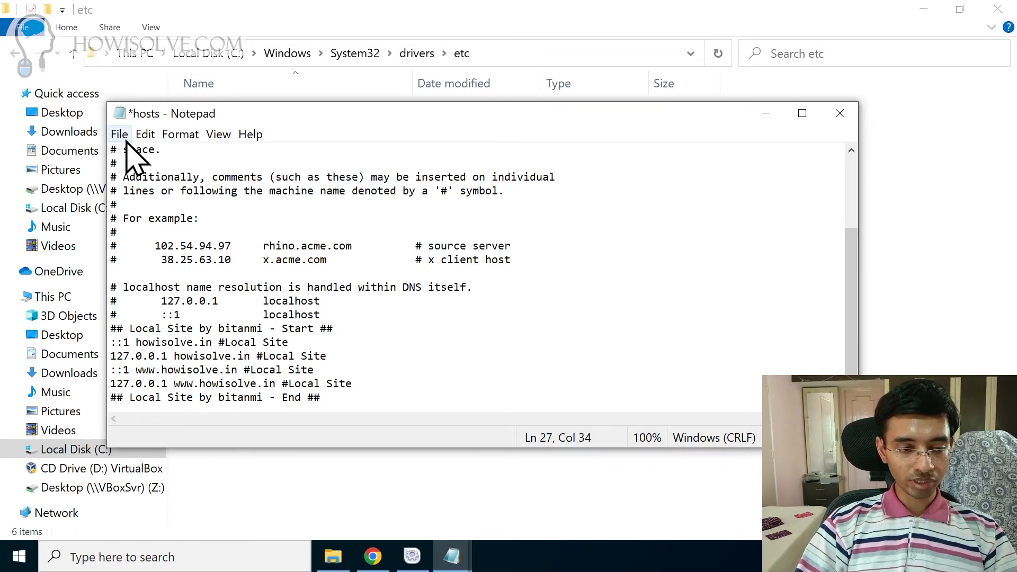
Step: Save the edited hosts file through File > Save and bring the etc folder forward
left_click(120, 136)
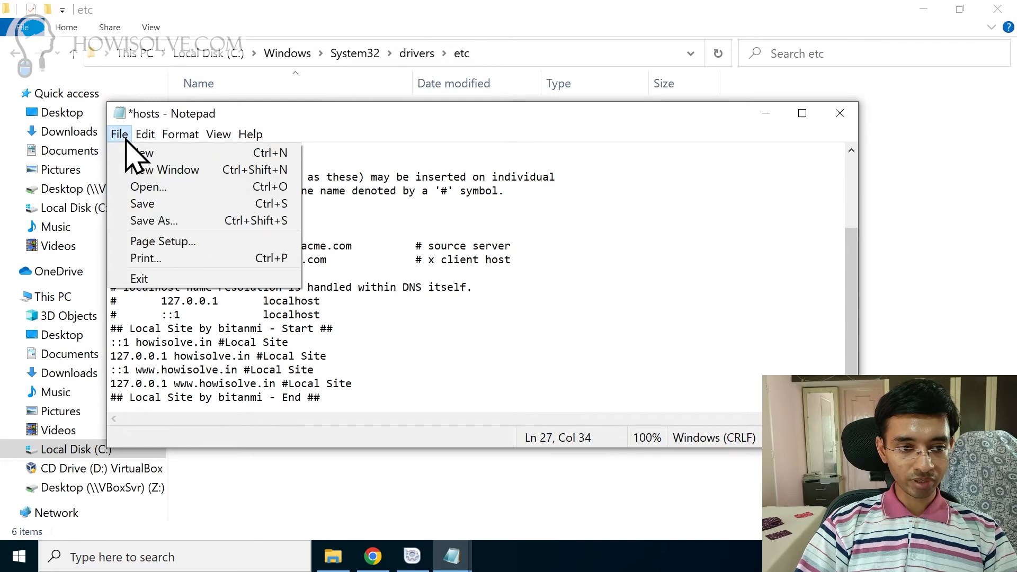
left_click(170, 205)
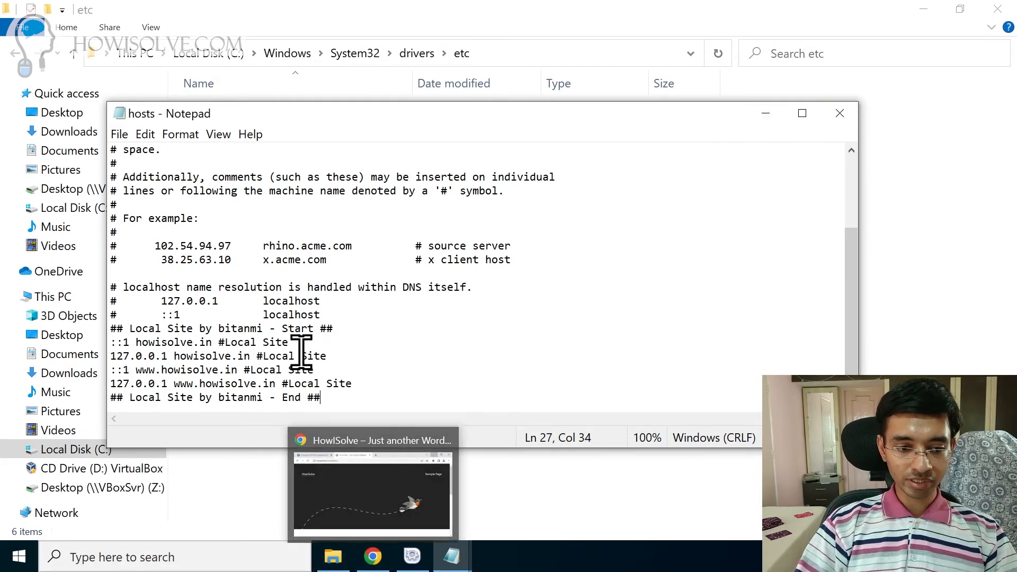
left_click(381, 536)
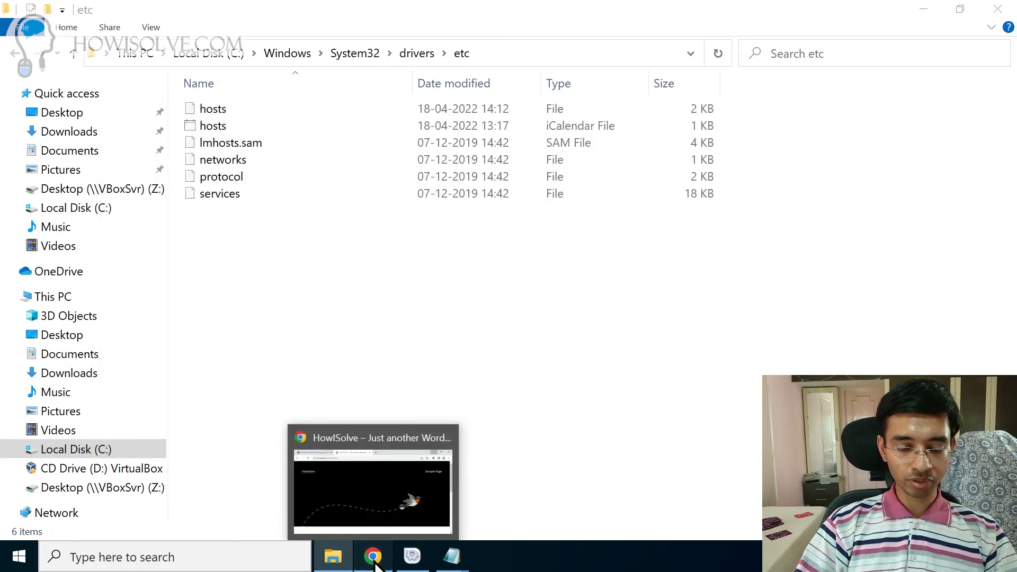
left_click(373, 556)
Step: Load howisolve.in in Chrome and follow Access WordPress to the local site
left_click(304, 51)
type("hoe")
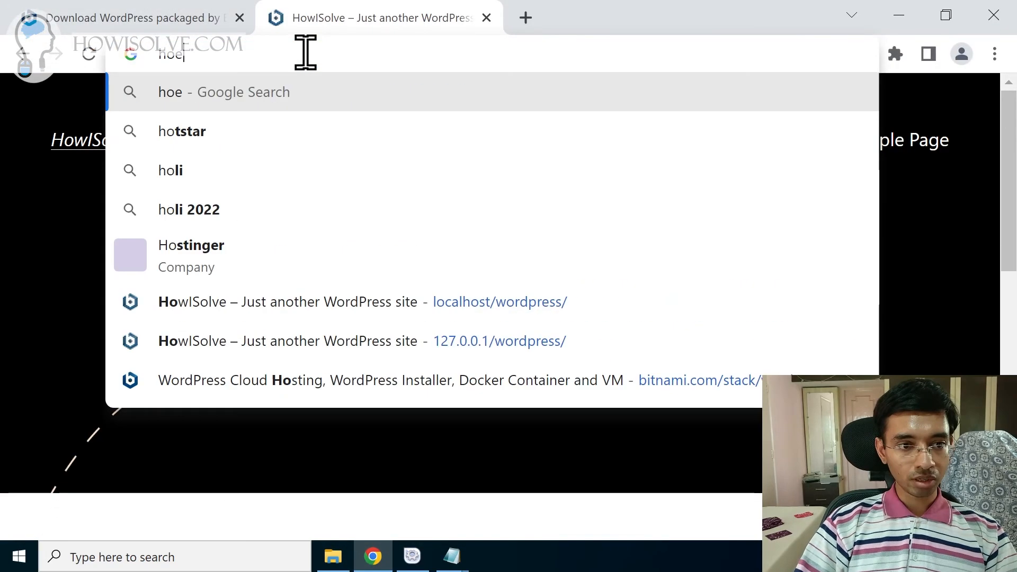
key("BackSpace")
type("wisolve.")
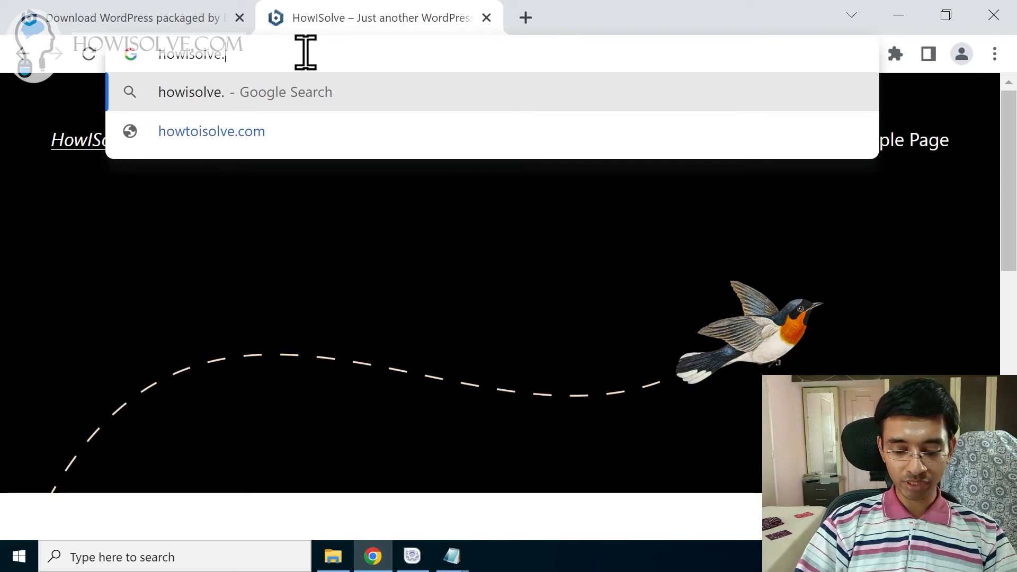
type("in")
key("Return")
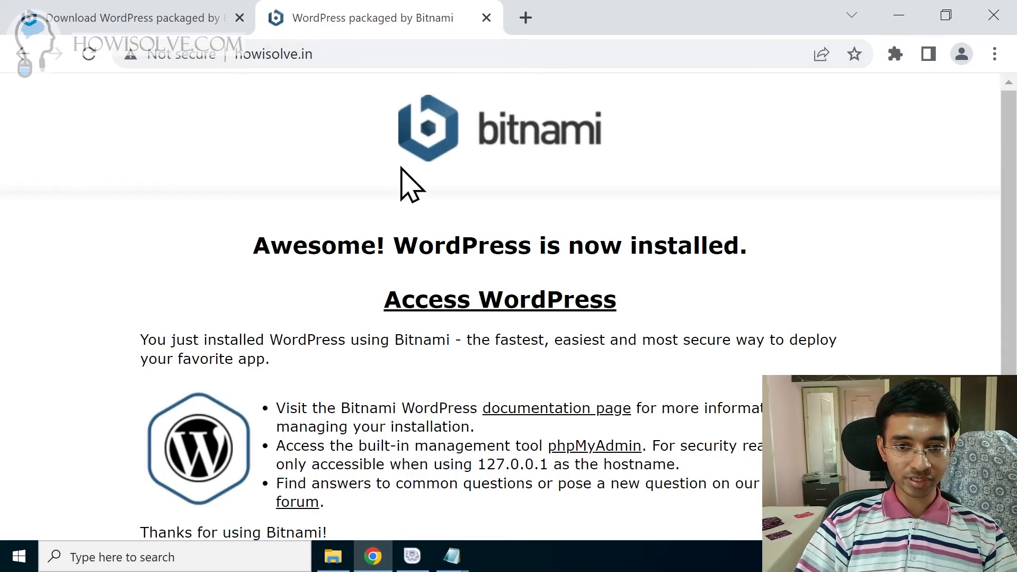
left_click(495, 312)
left_click_drag(236, 54, 419, 64)
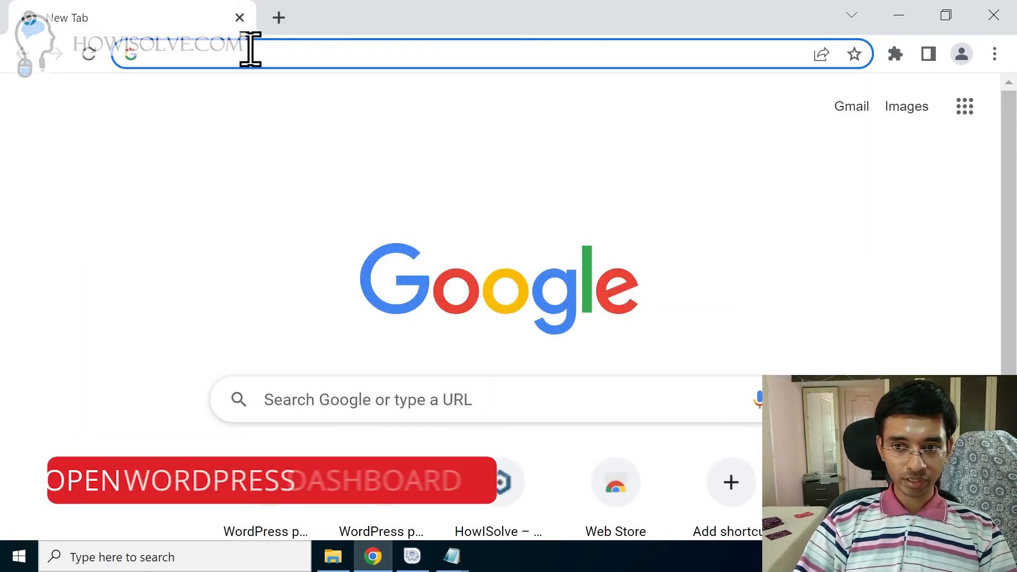
Step: Go to howisolve.in/wordpress/ and on to its wp-login.php login page
type("w")
key("BackSpace")
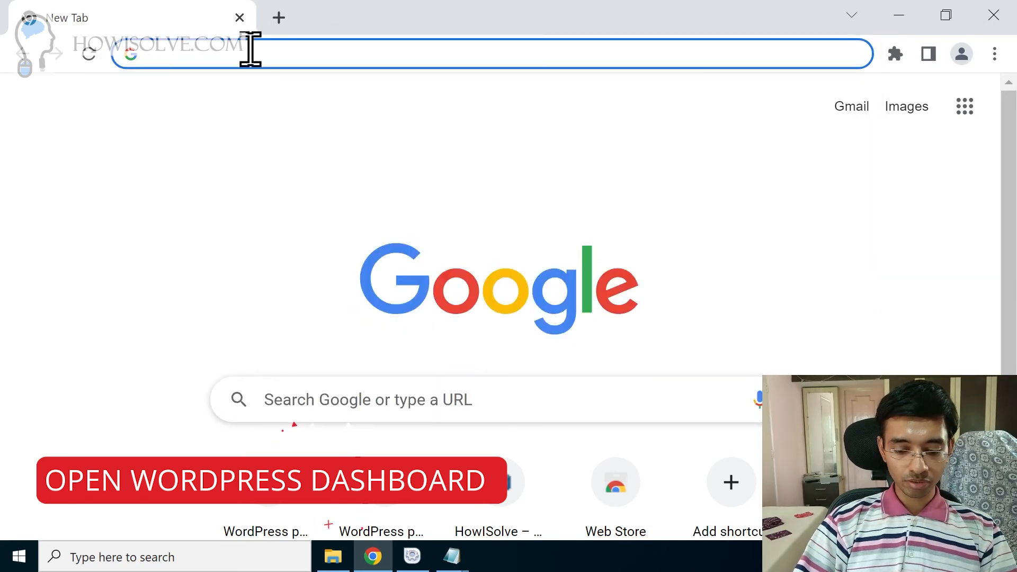
type("howisolve.in")
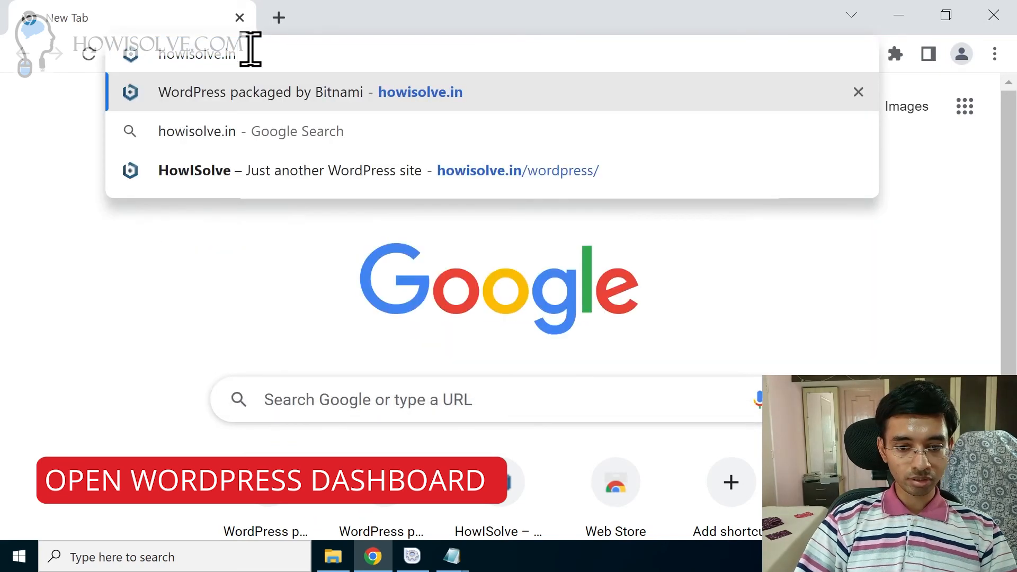
key("Return")
left_click(439, 53)
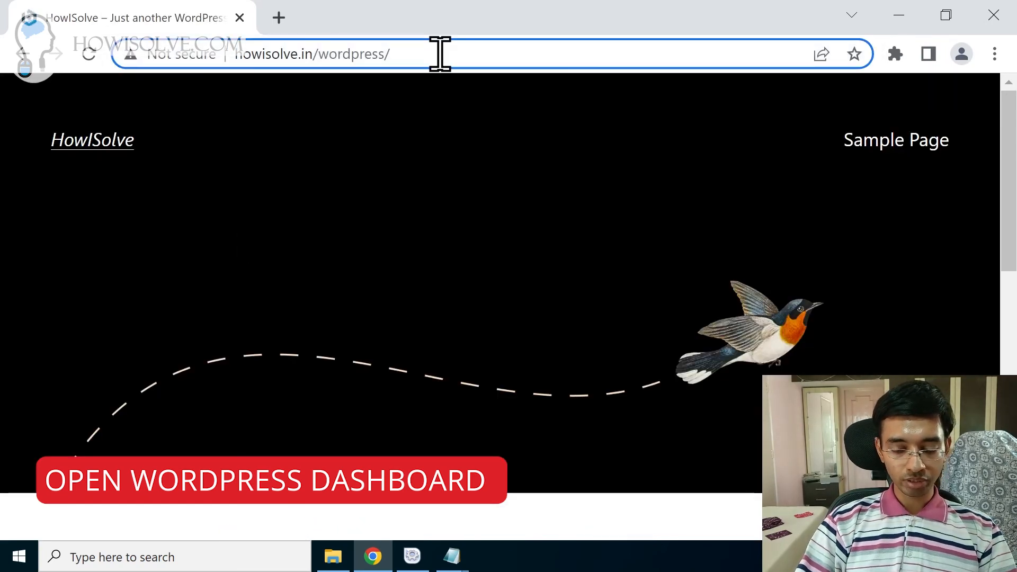
type("login")
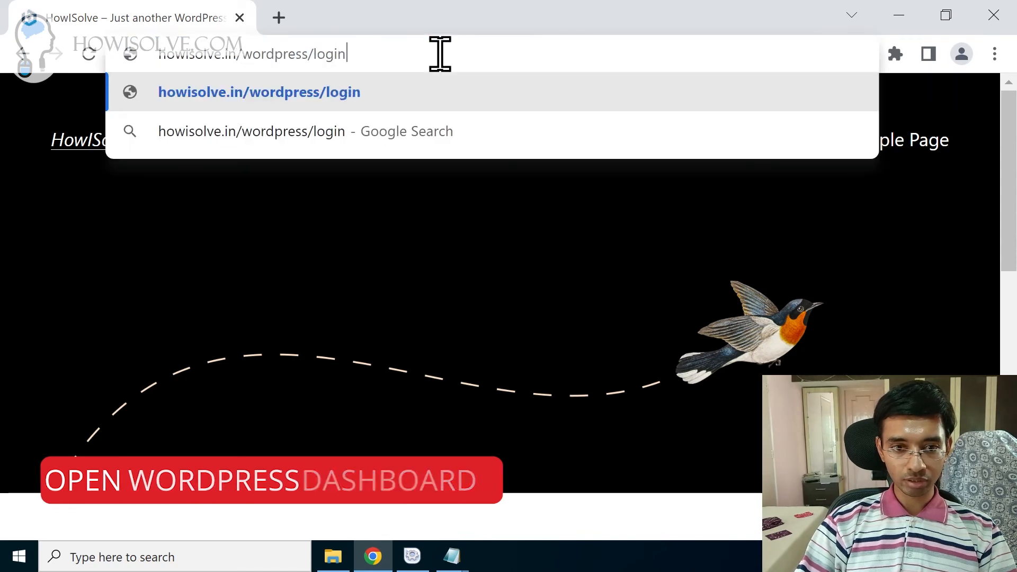
key("Return")
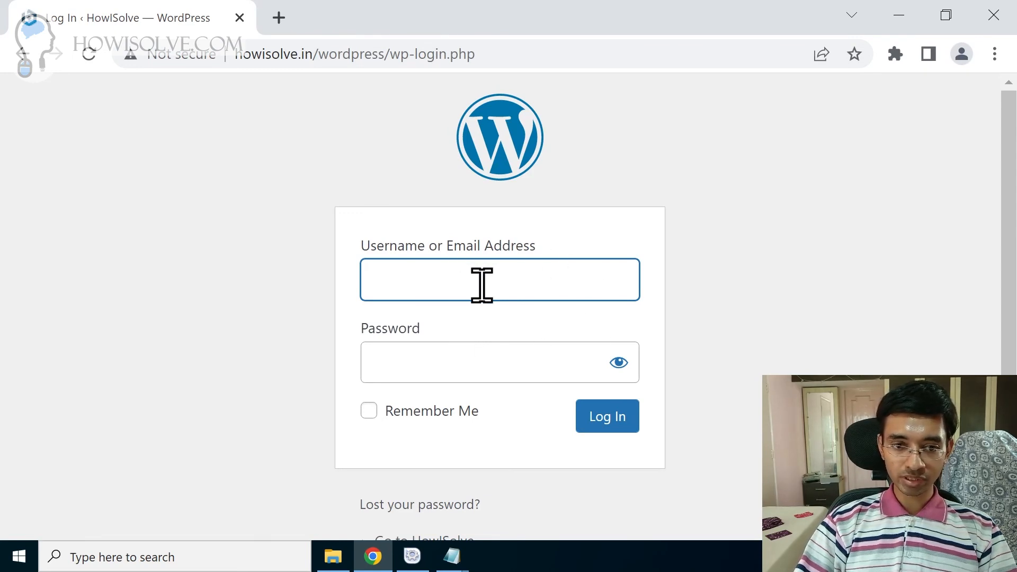
Step: Log in with the admin username, decline Chrome's password save, and dismiss the welcome panel
type("admin")
key("Tab")
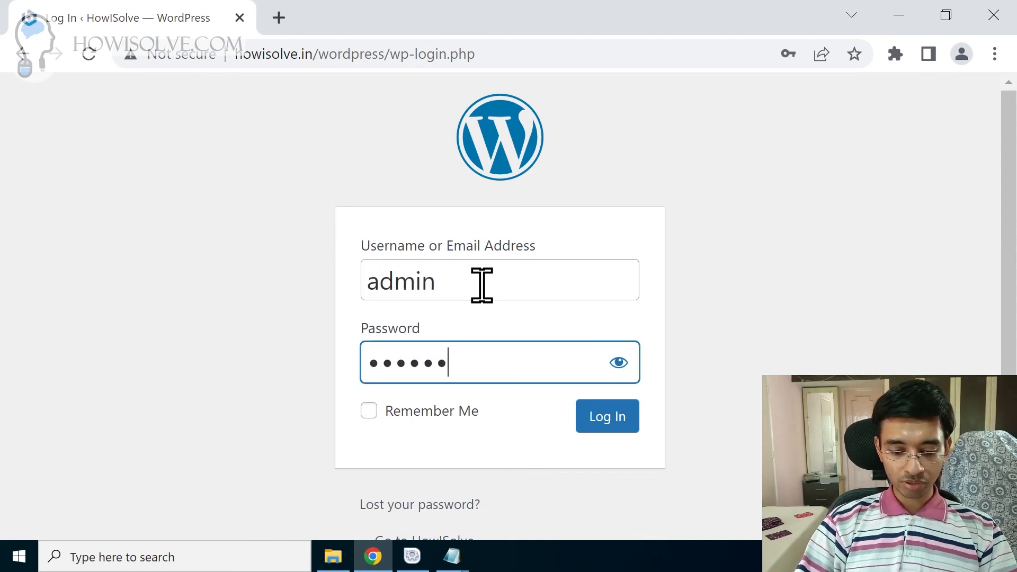
left_click(618, 421)
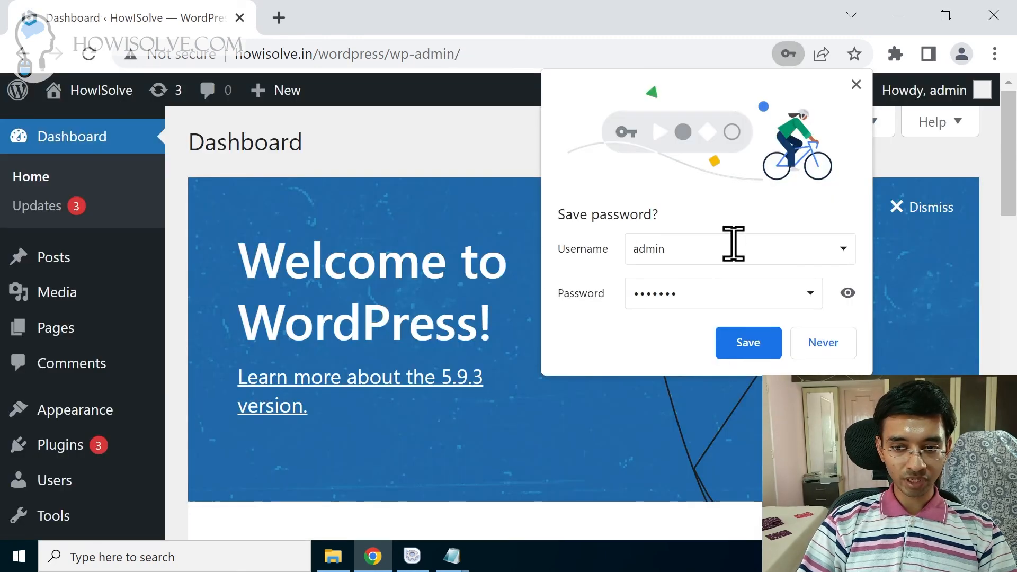
left_click(829, 342)
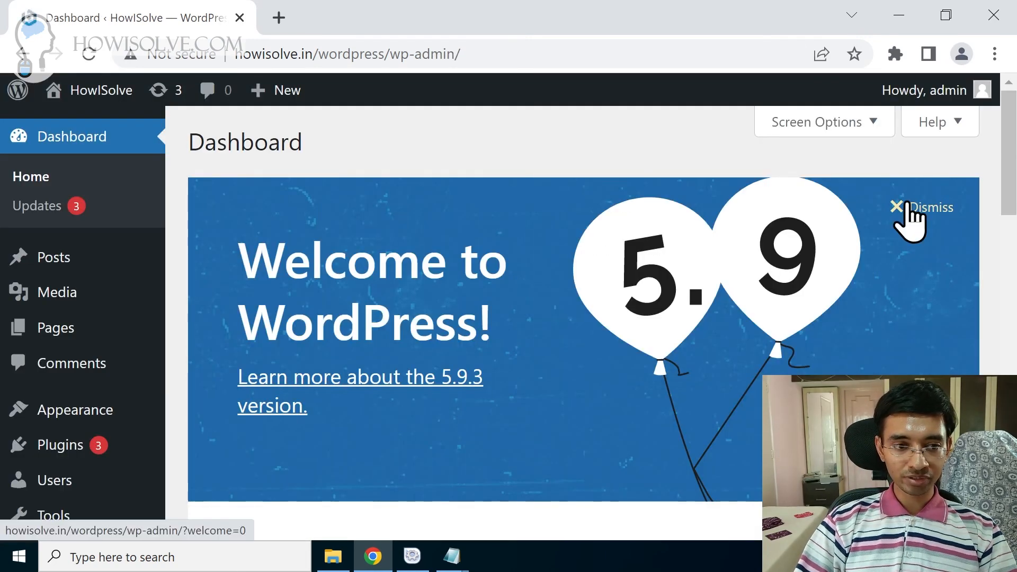
left_click(908, 207)
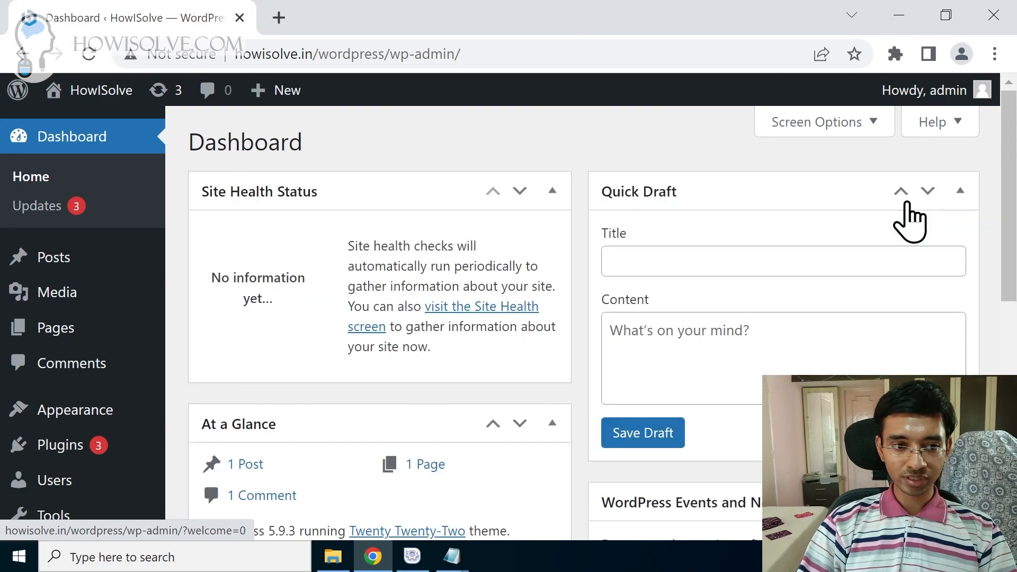
mouse_move(98, 94)
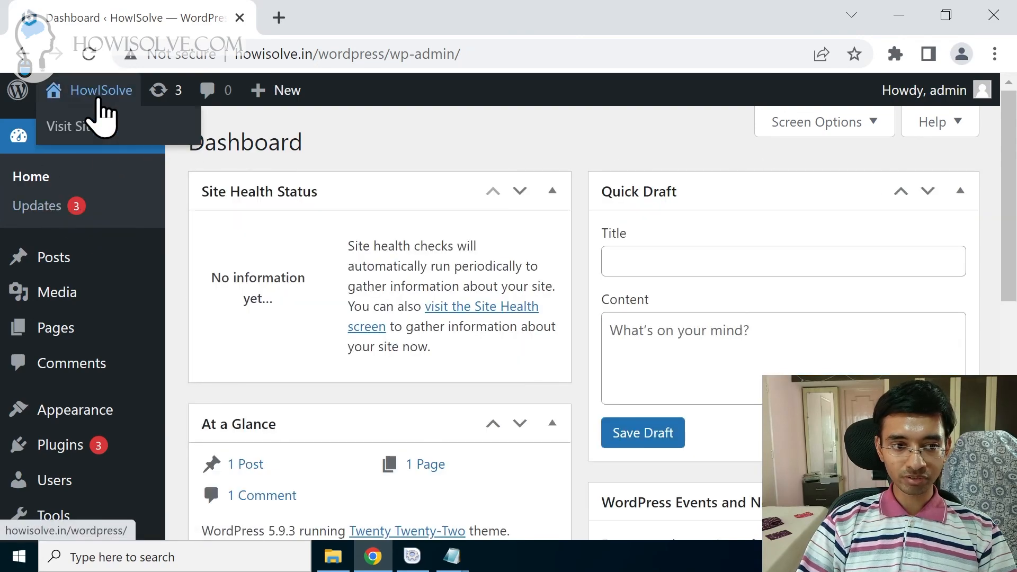